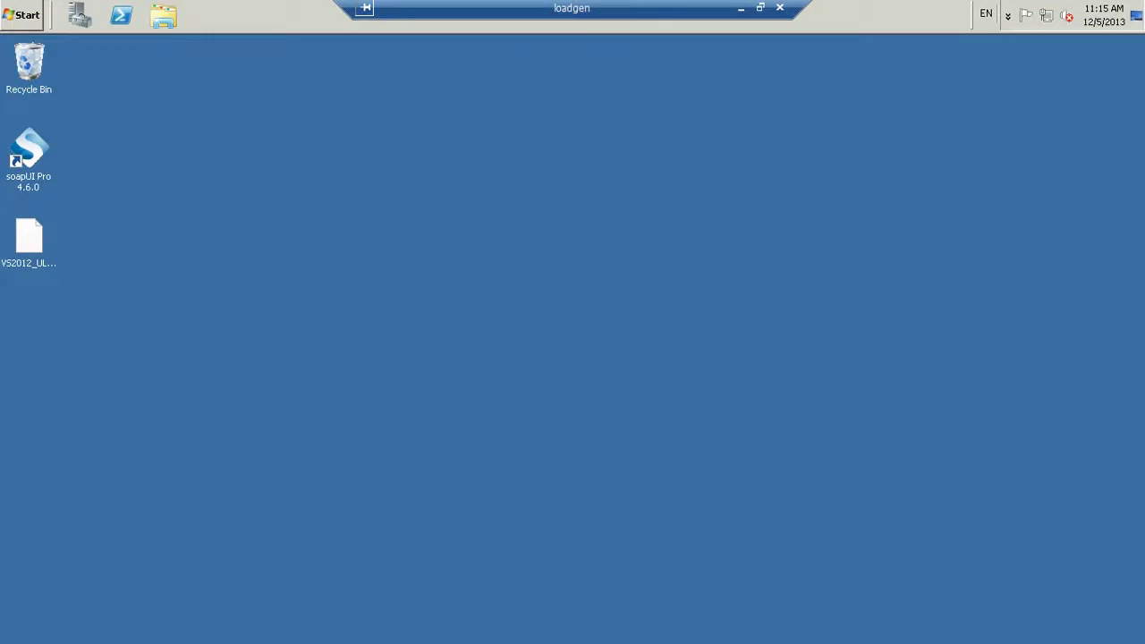
Launch Visual Studio 2013 from the Start menu
click(26, 14)
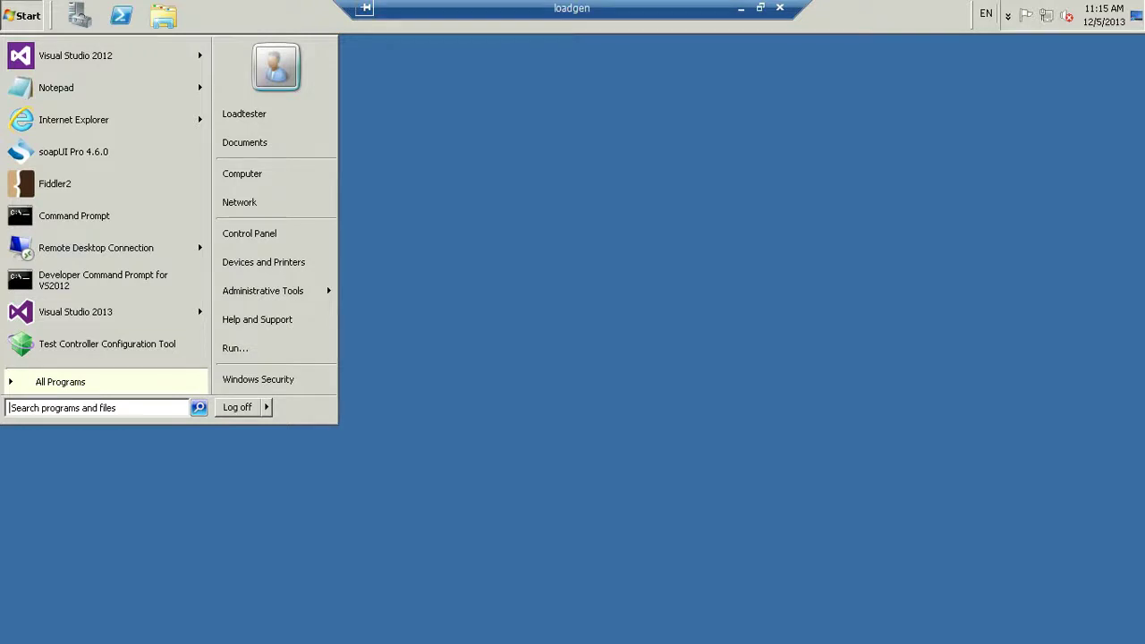
mouse_move(96, 312)
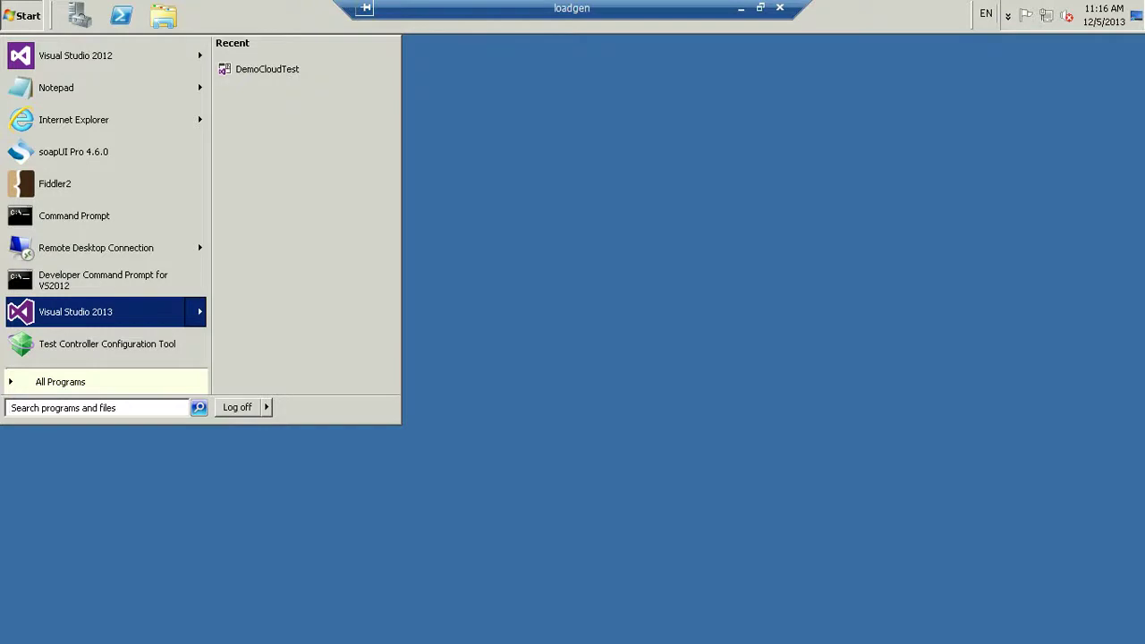
key(Return)
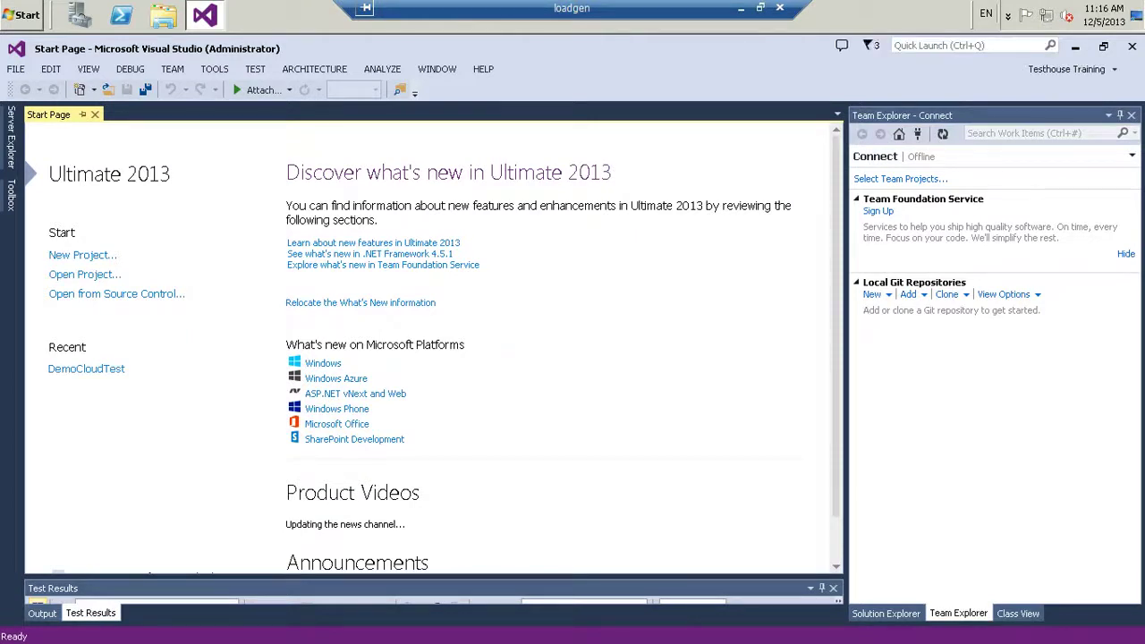
Connect to Team Foundation Server from the TEAM menu and open team project selection
click(173, 69)
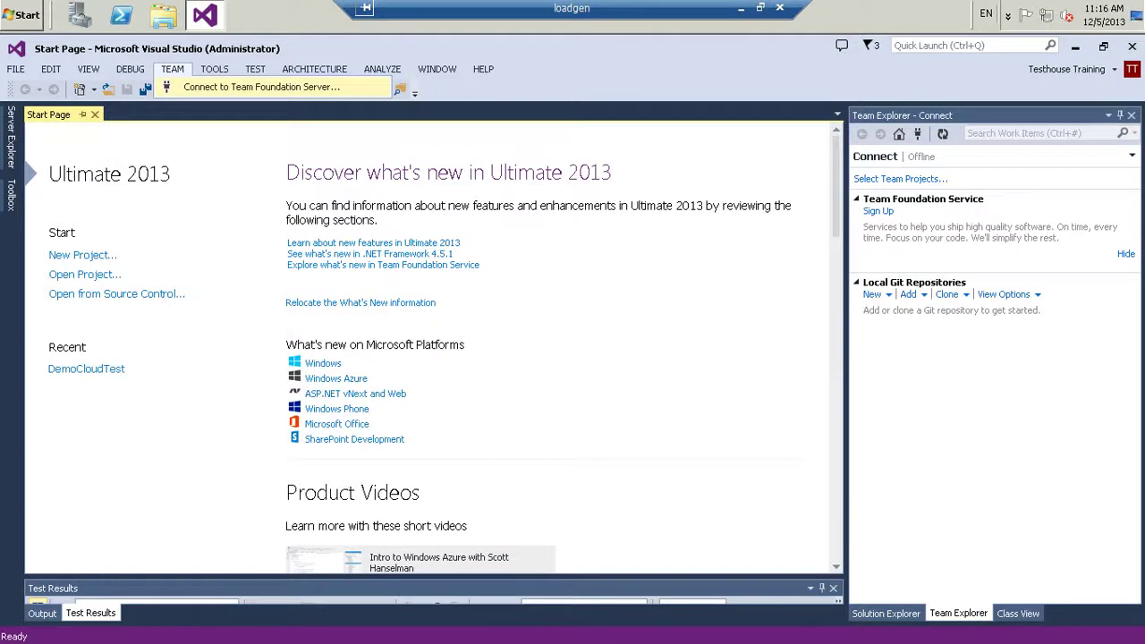
key(Return)
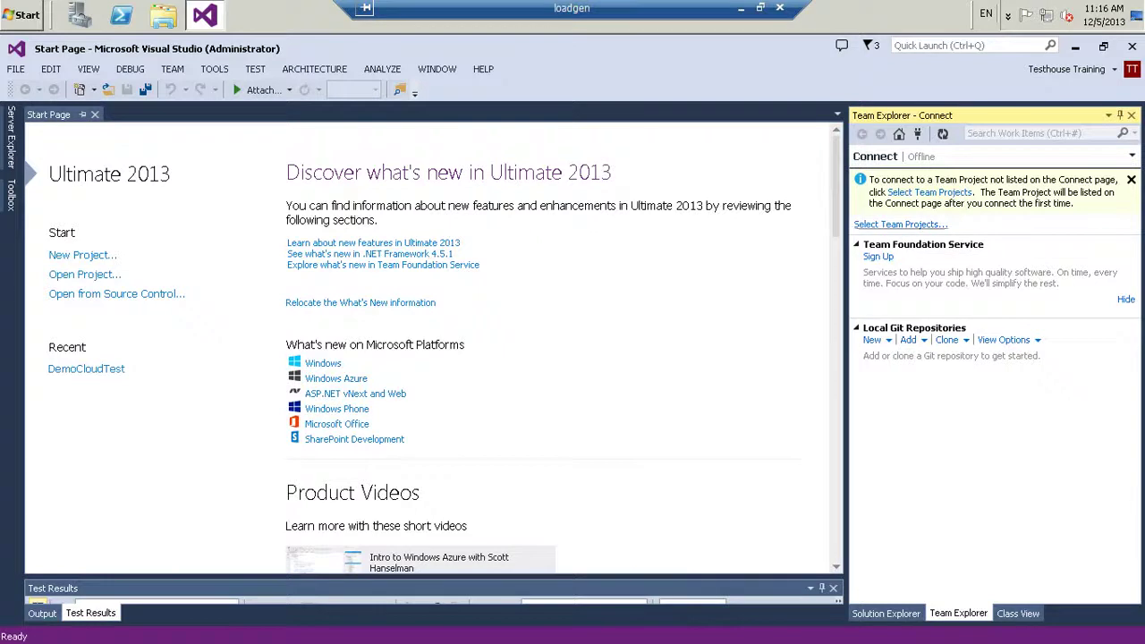
click(900, 225)
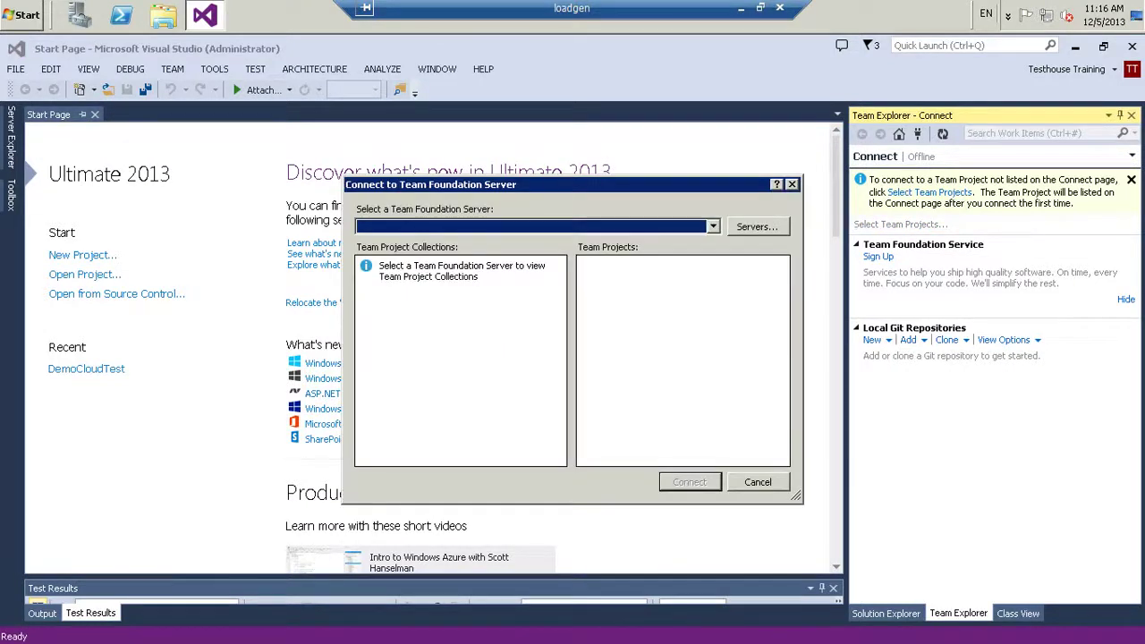
Add testhousetraining.visualstudio.com to the server list
key(alt+Down)
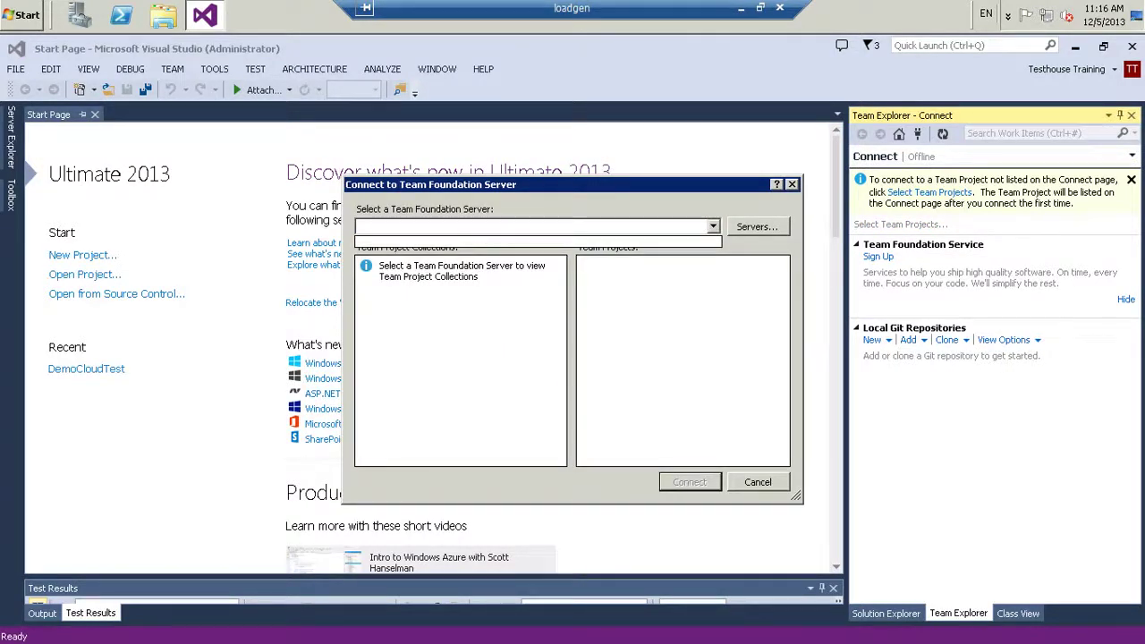
key(alt+s)
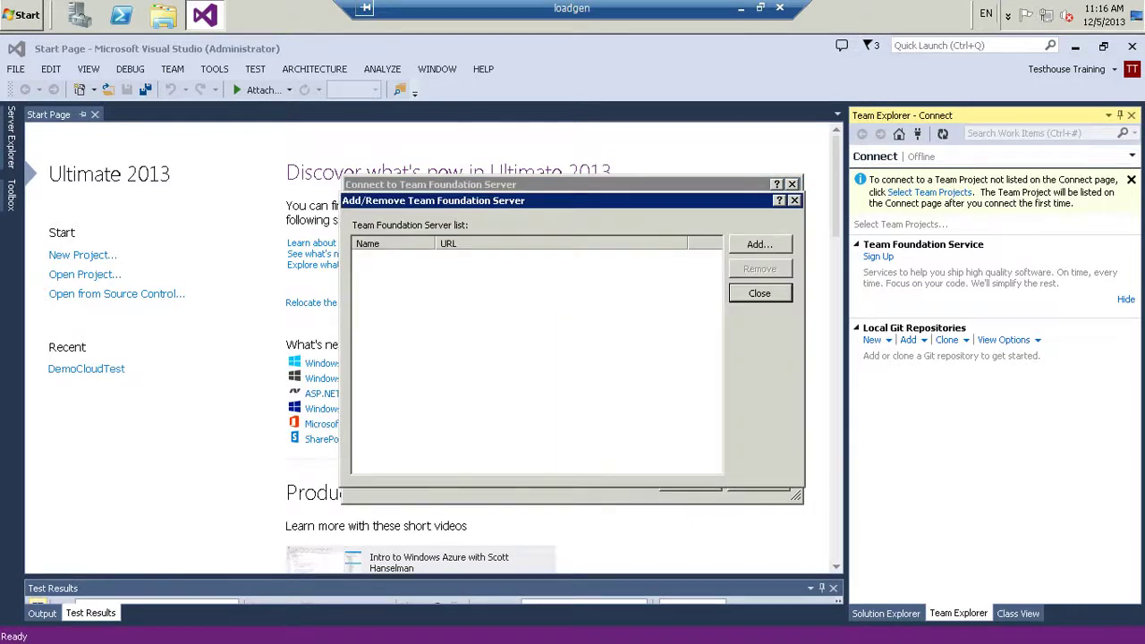
key(alt+a)
text(testhouse)
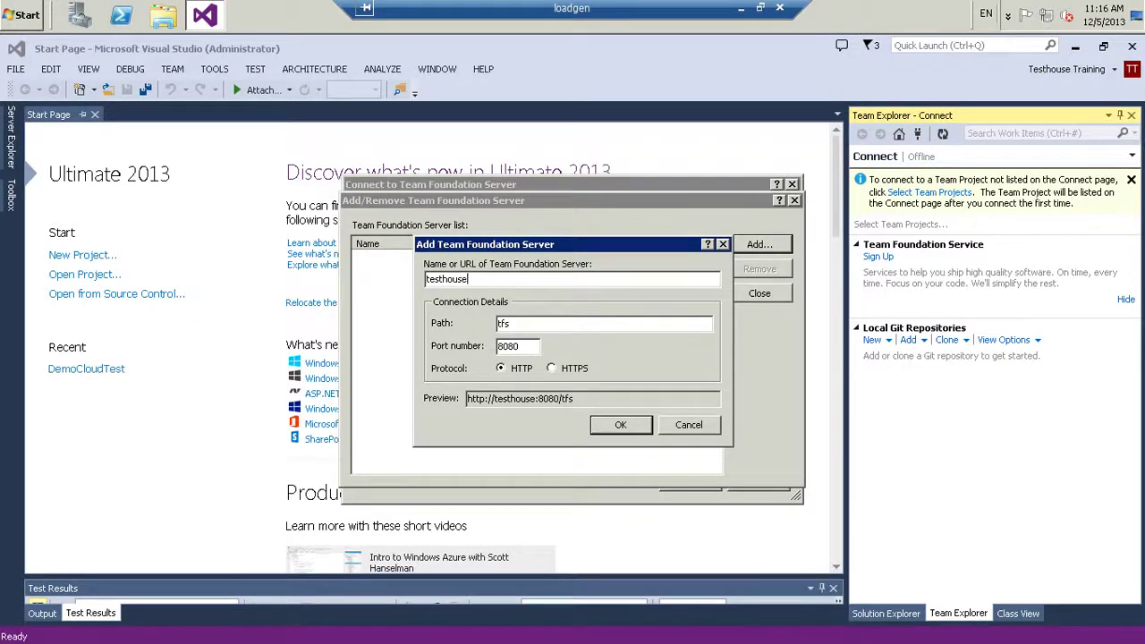
text(.)
key(BackSpace)
text(training.visual)
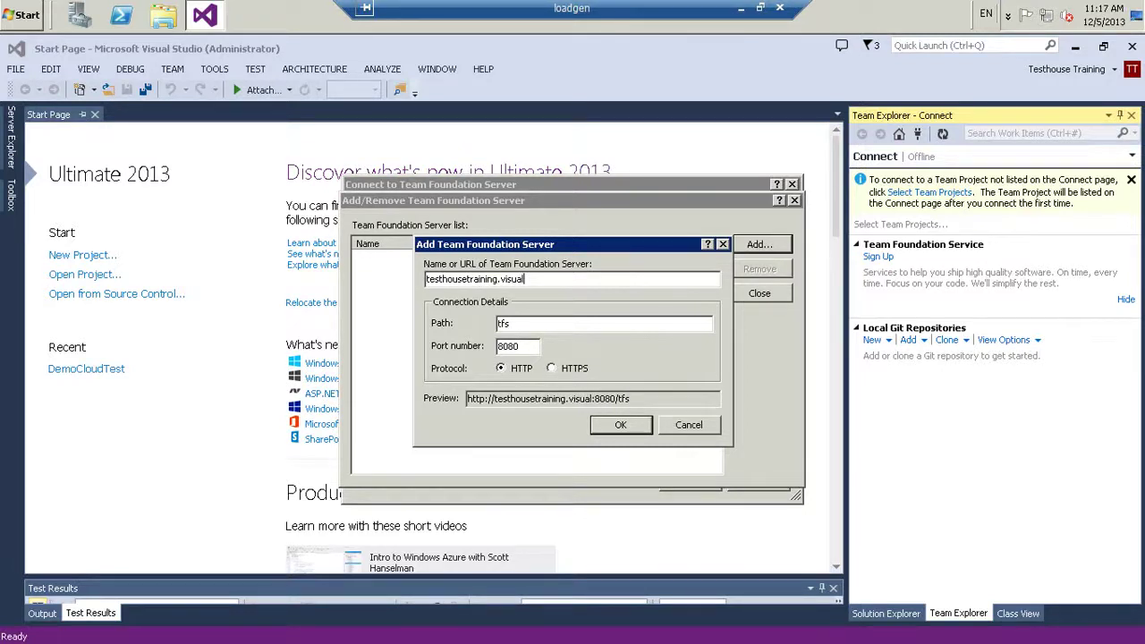
text(studio.com)
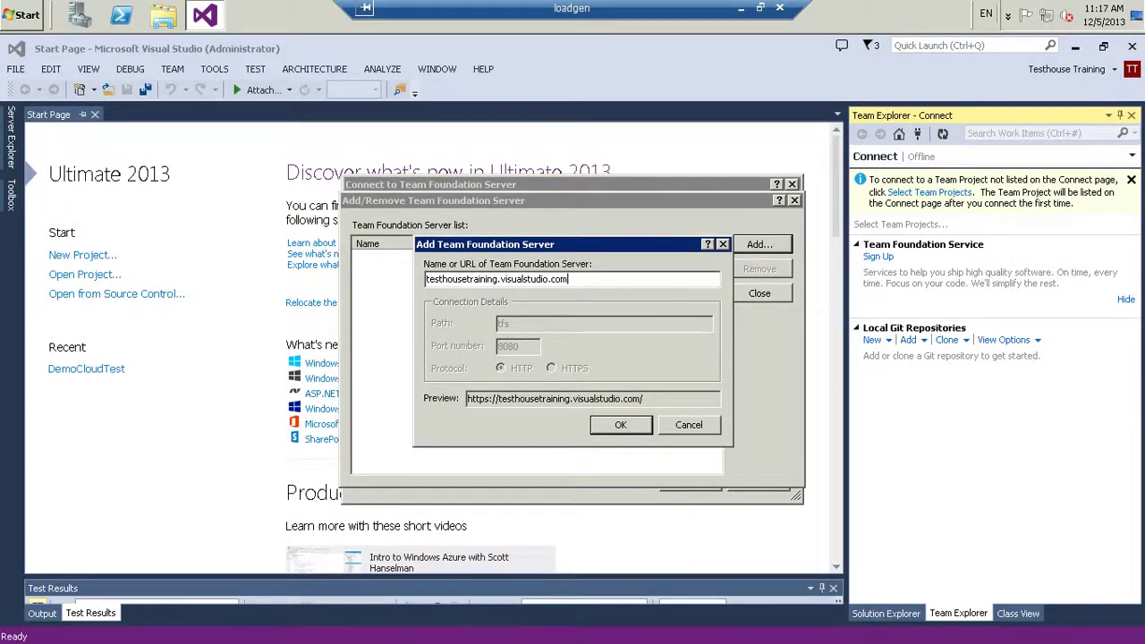
drag(498, 279, 425, 279)
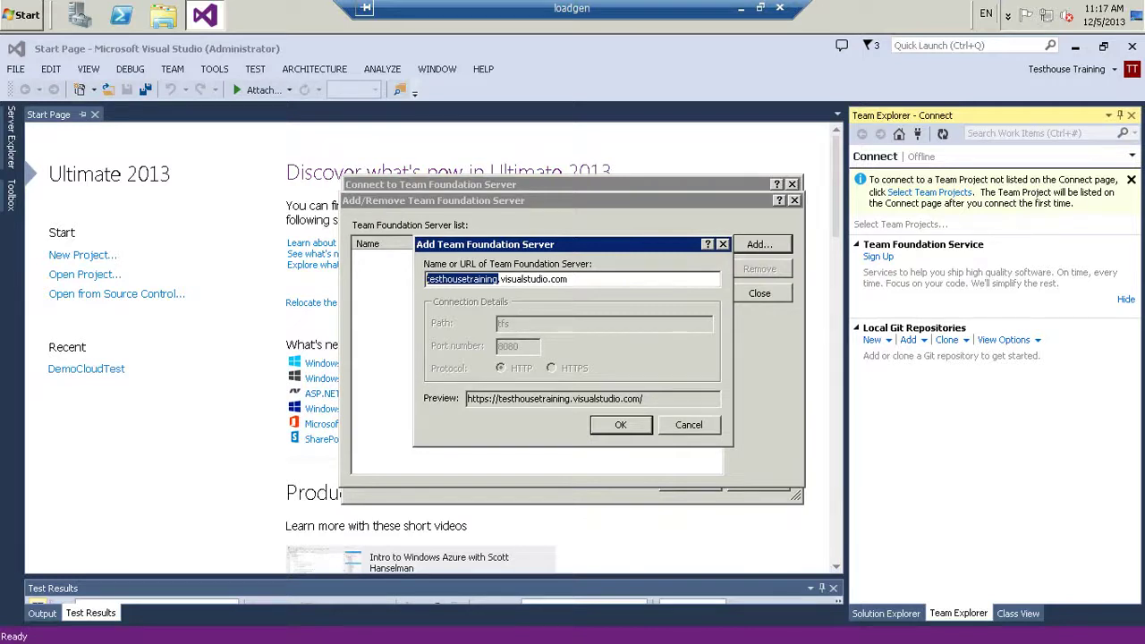
drag(498, 279, 567, 279)
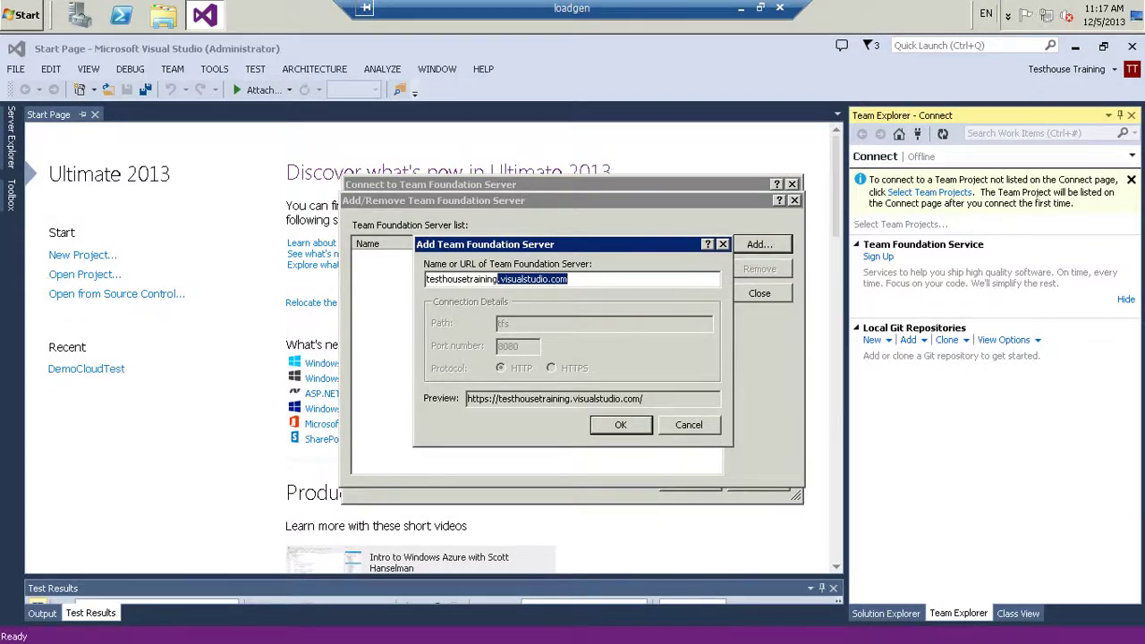
key(Return)
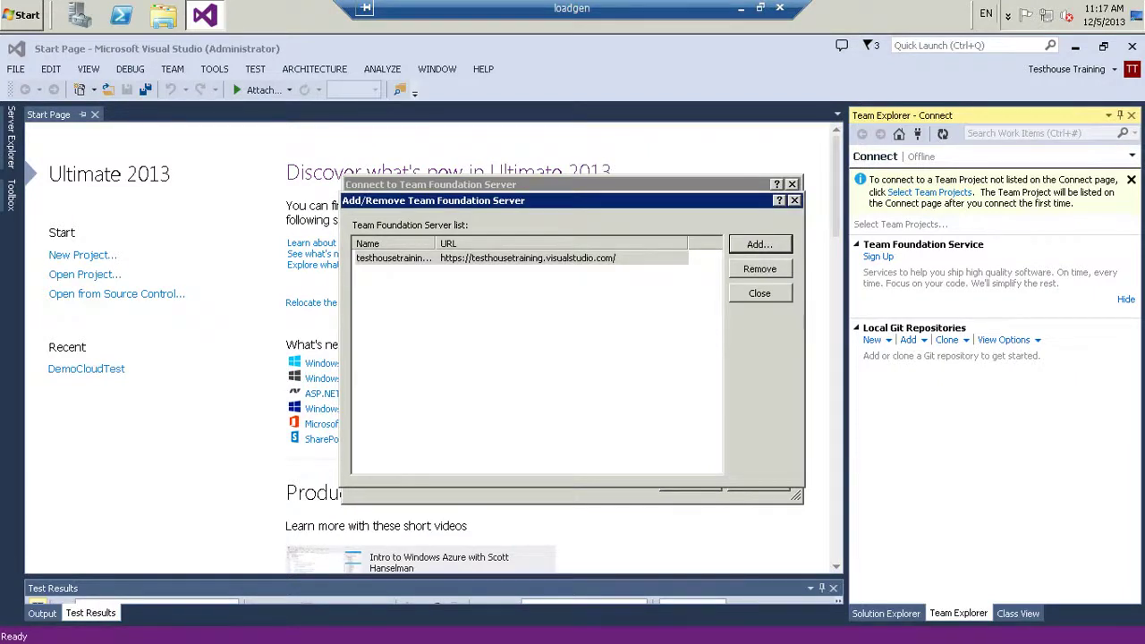
Connect Team Explorer to Demo Project in DefaultCollection
key(Escape)
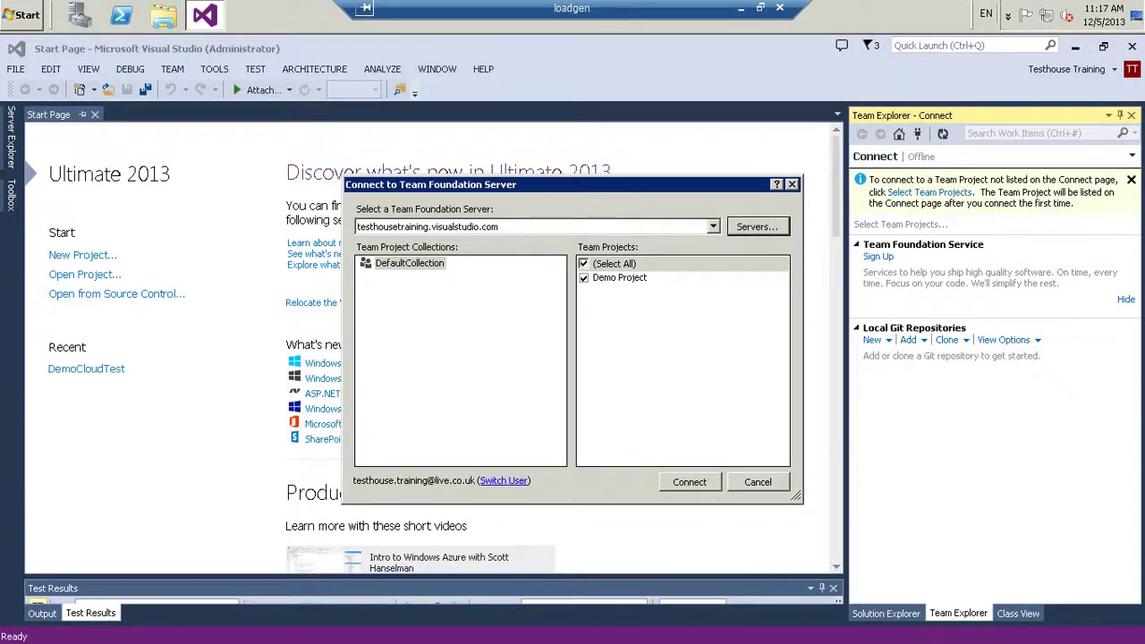
click(619, 277)
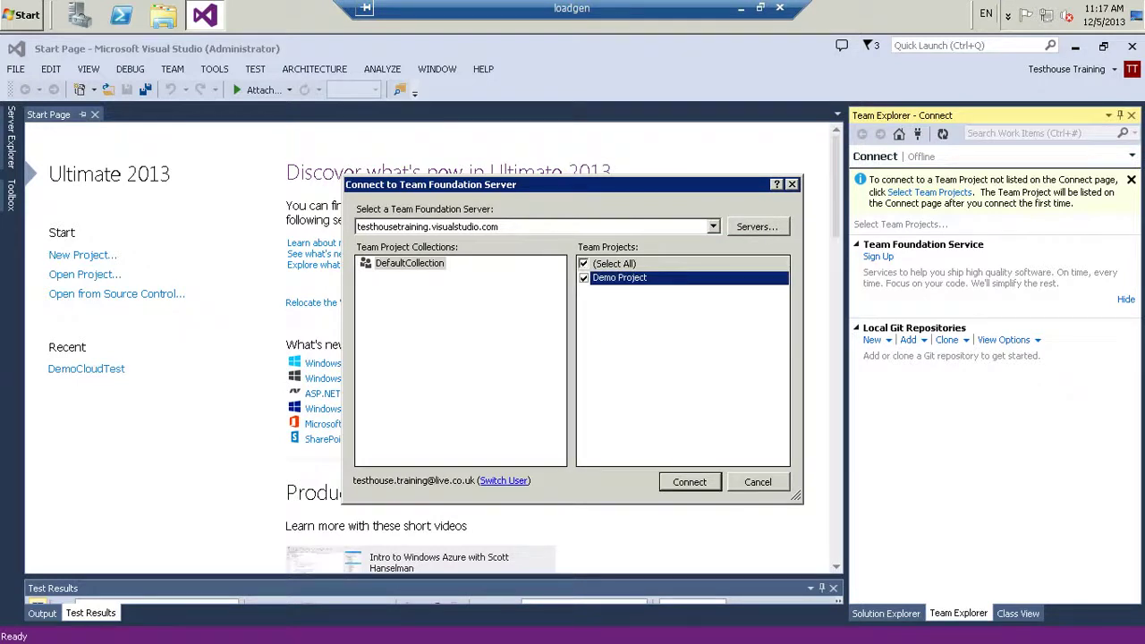
key(Return)
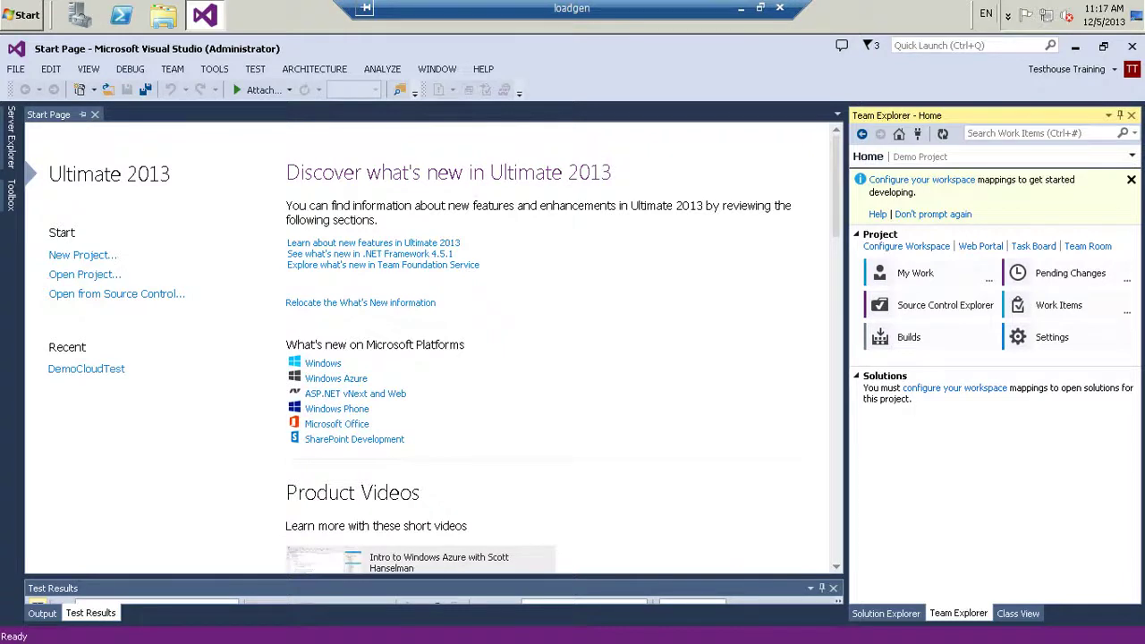
Minimise Visual Studio and launch Internet Explorer from the Start menu
click(1075, 46)
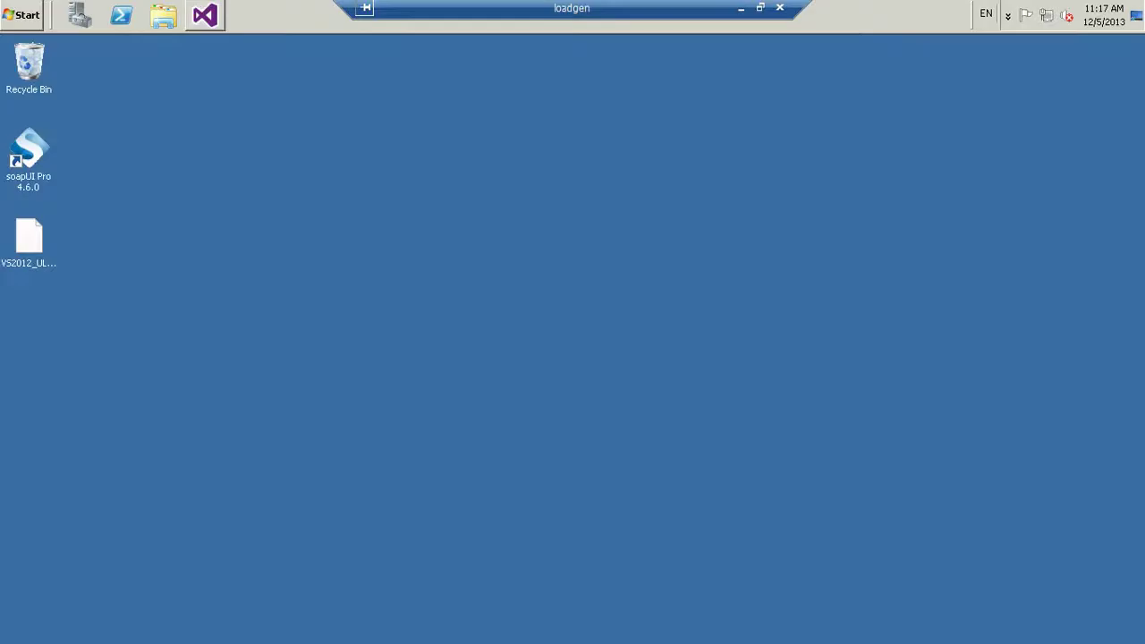
click(22, 15)
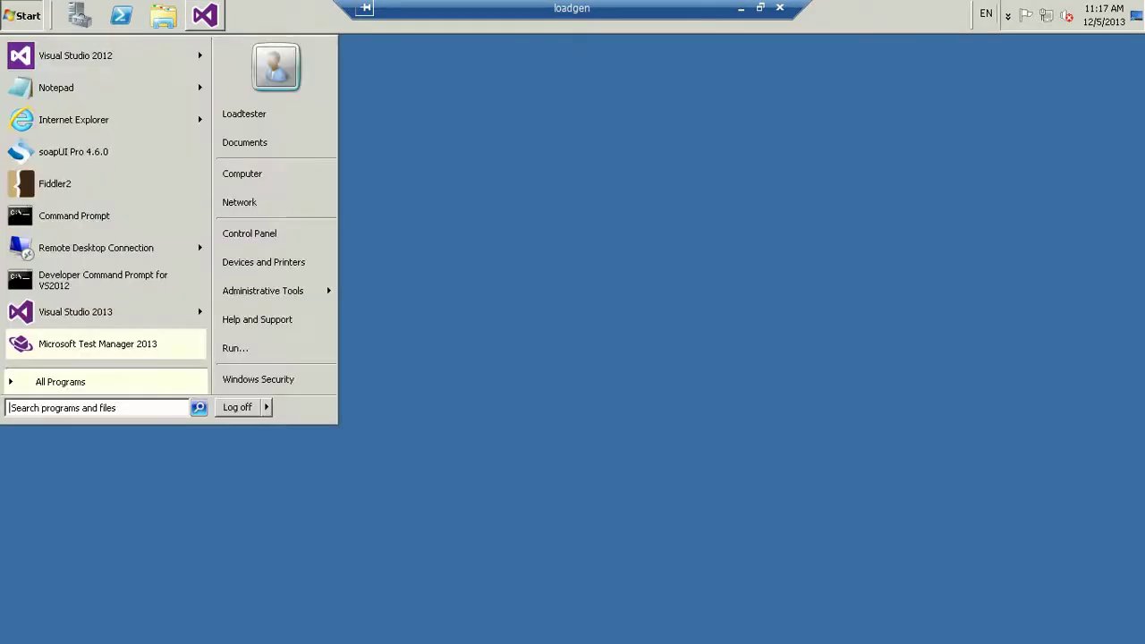
click(74, 119)
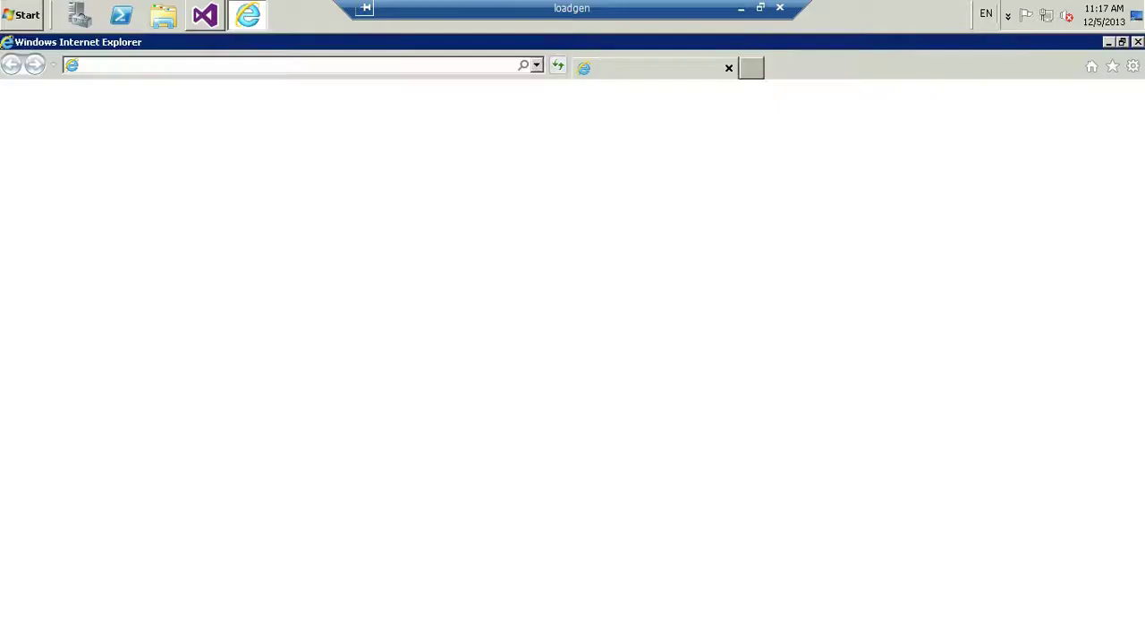
key(alt+Tab)
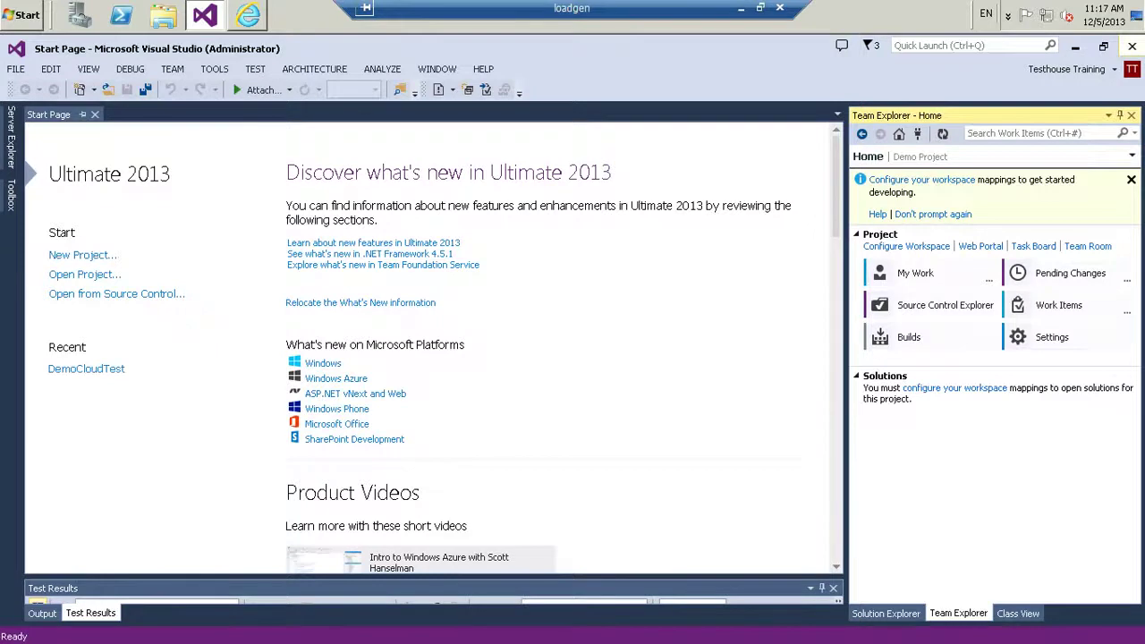
key(alt+Tab)
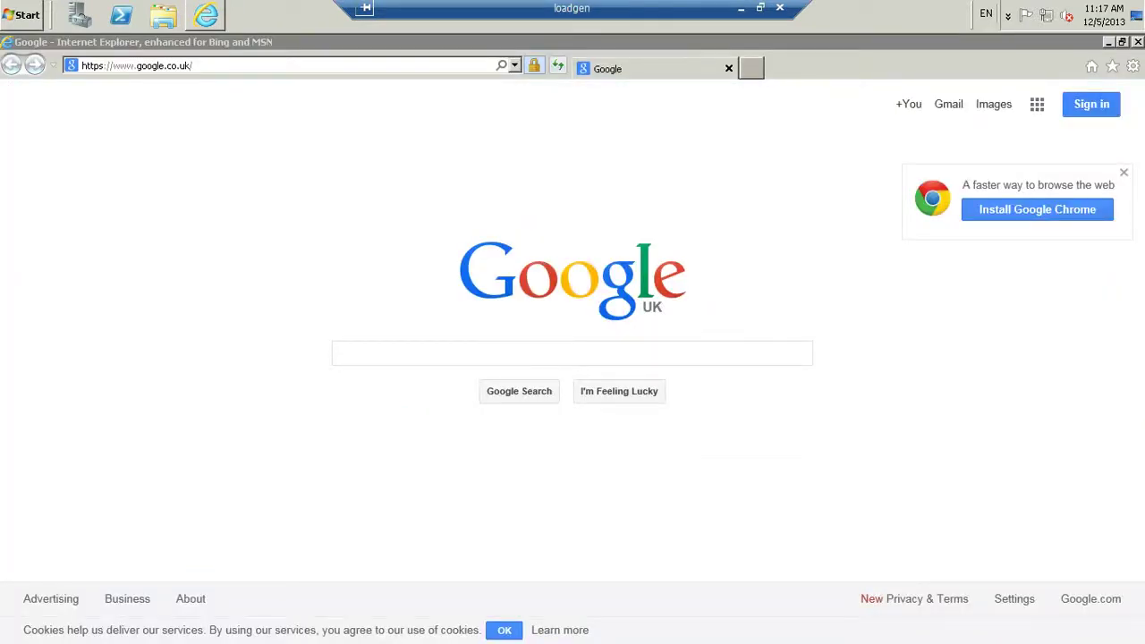
Browse to the testhousetraining.visualstudio.com address
click(134, 65)
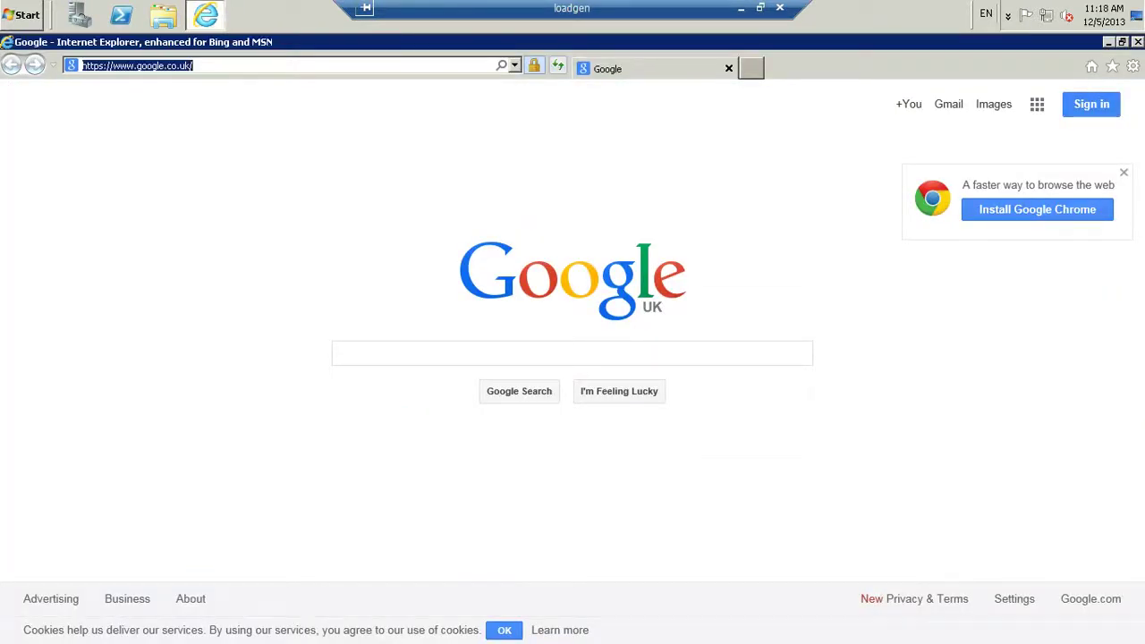
text(testhousetraining.visualstudio.com/)
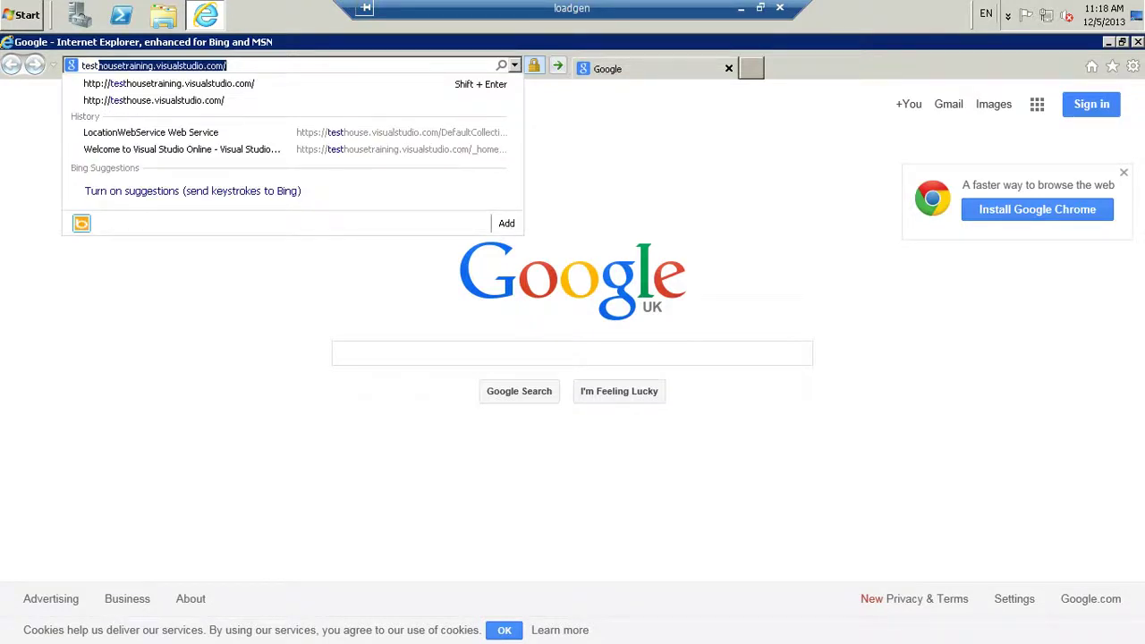
key(Return)
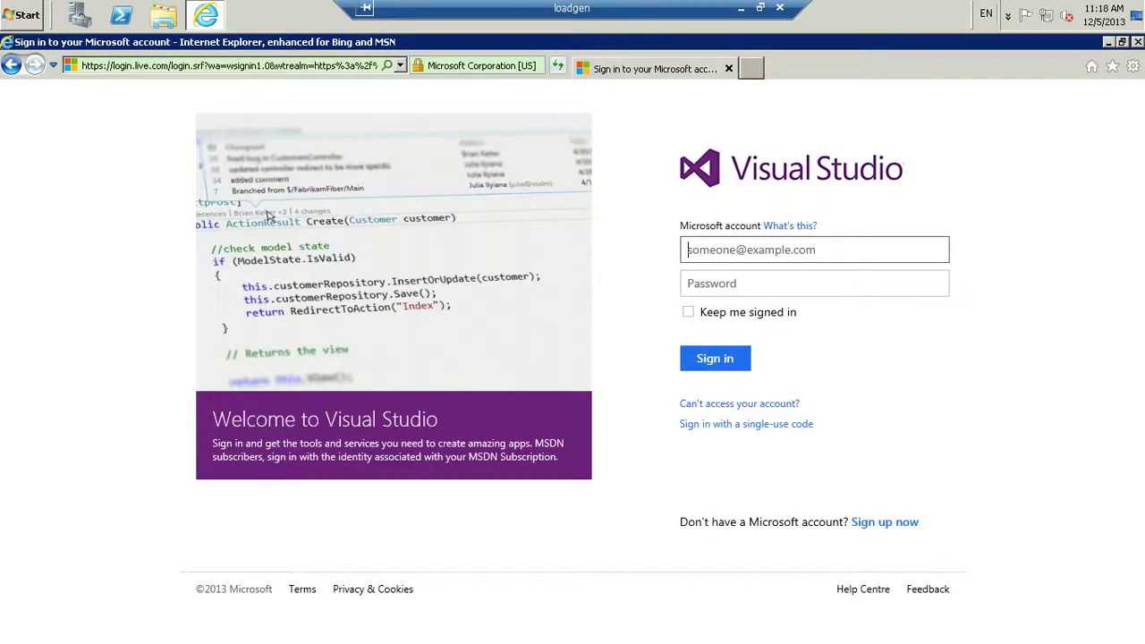
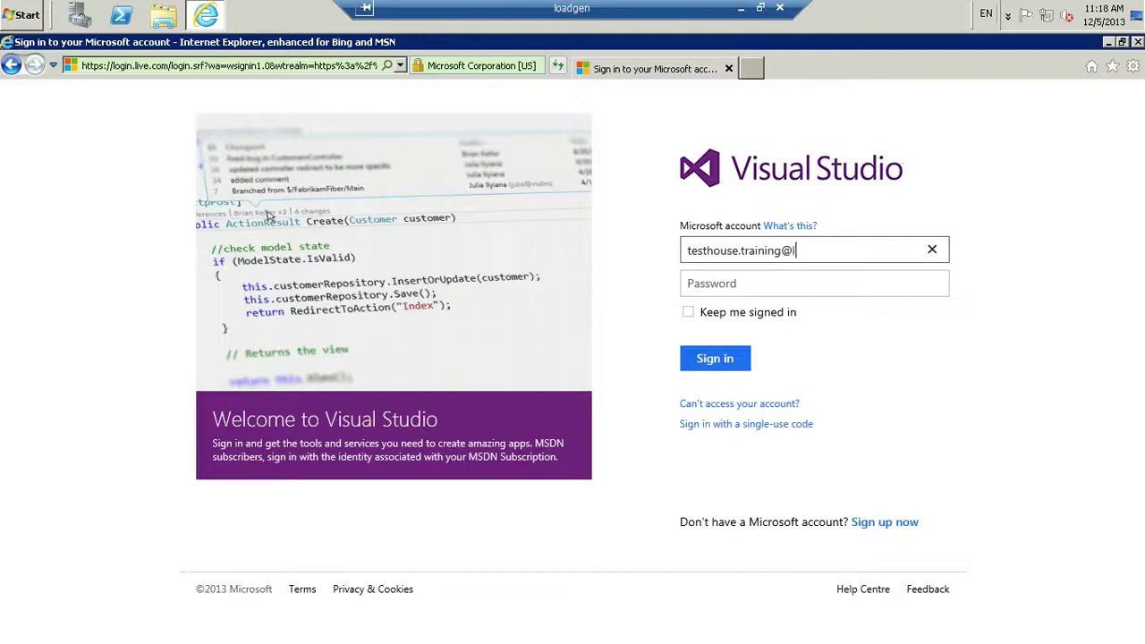
Sign in with the Microsoft account e-mail and password
key(Tab)
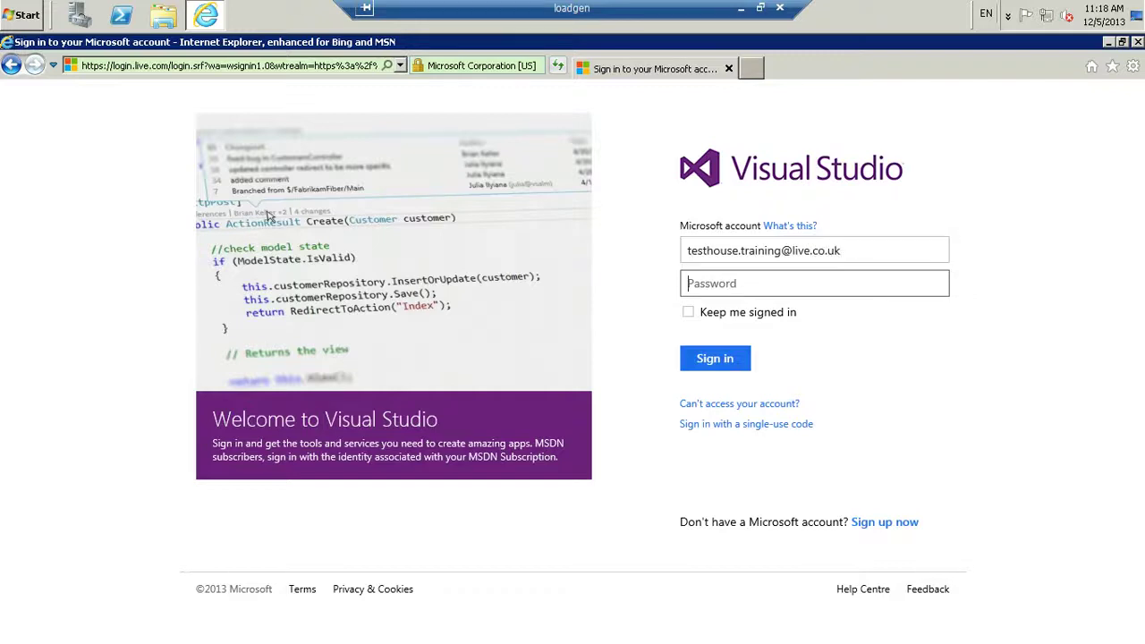
text(•••••••••)
key(Return)
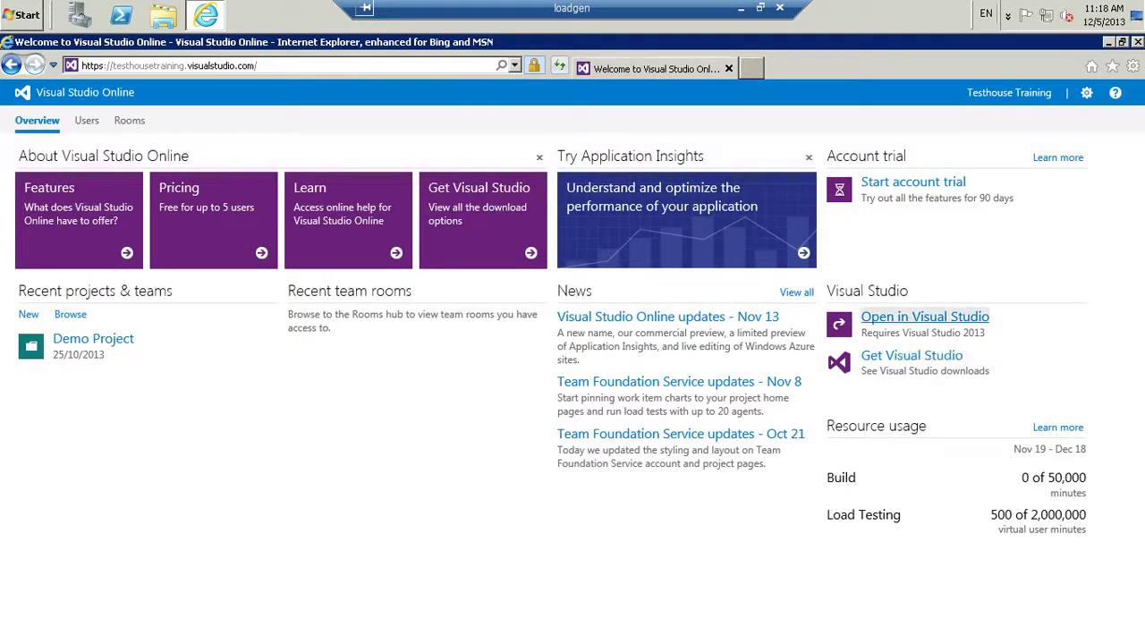
Open the account in Visual Studio 2013, allowing the browser's launch prompt
click(924, 317)
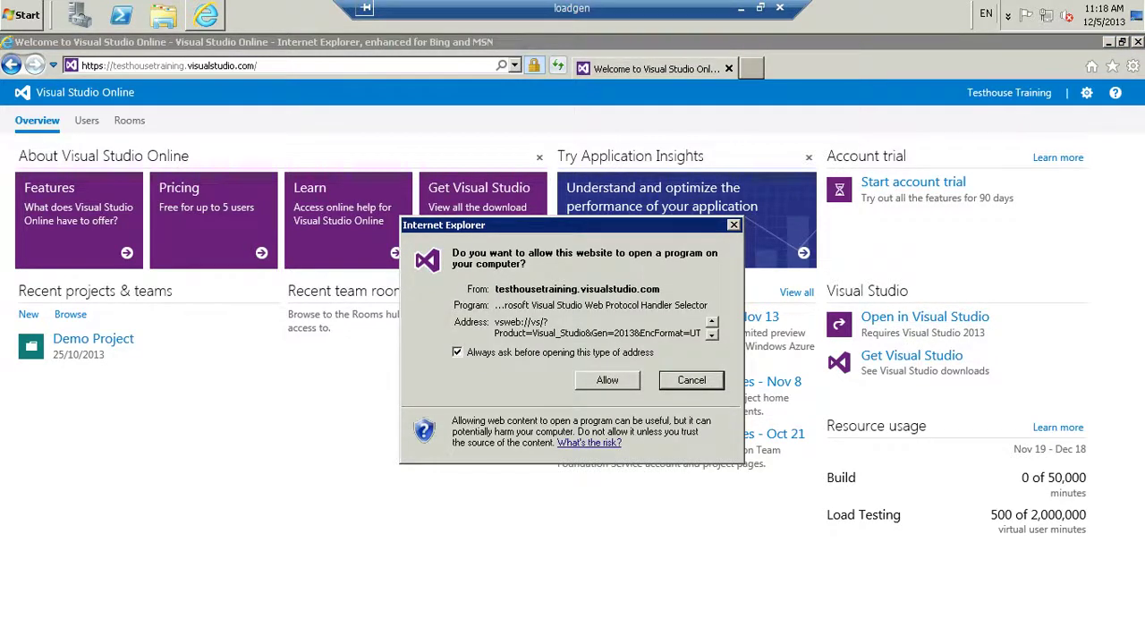
click(607, 380)
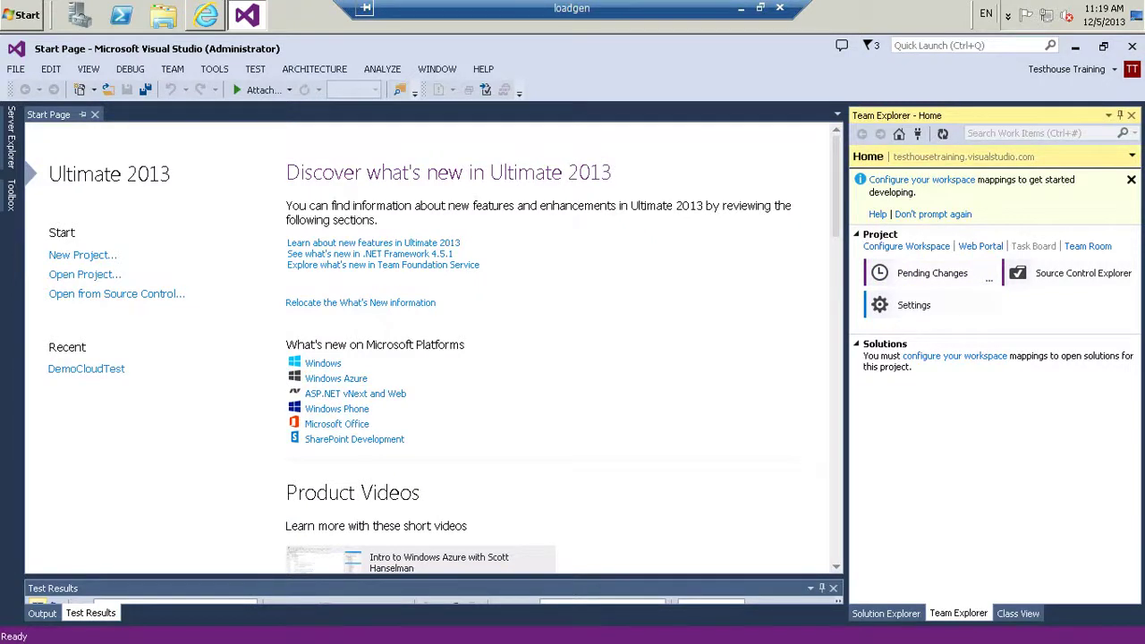
click(895, 157)
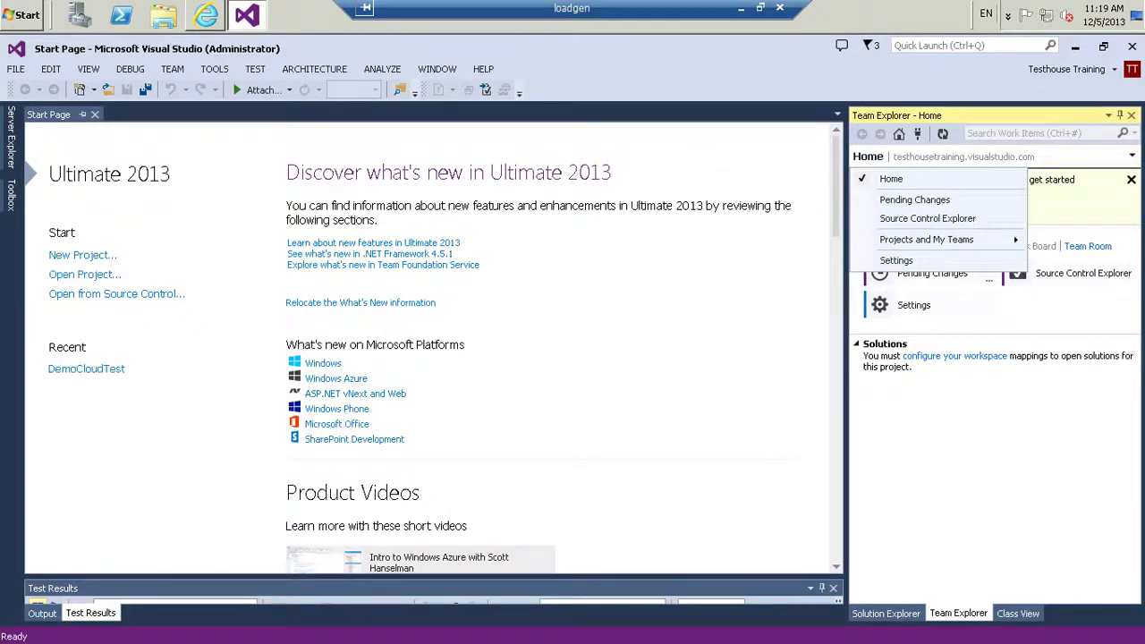
key(Escape)
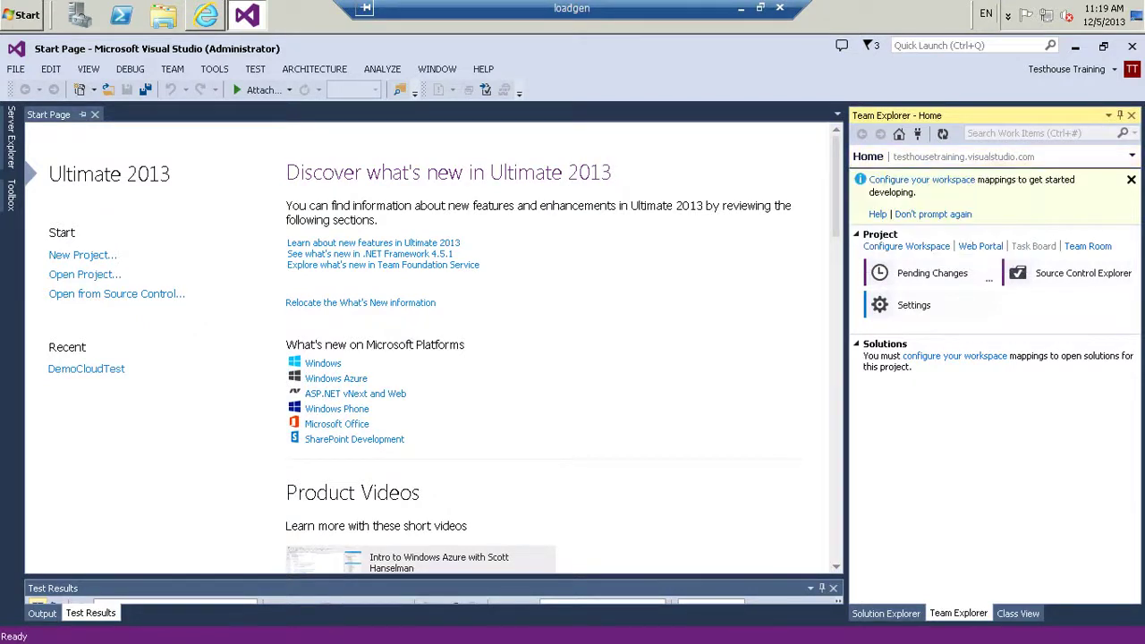
key(Escape)
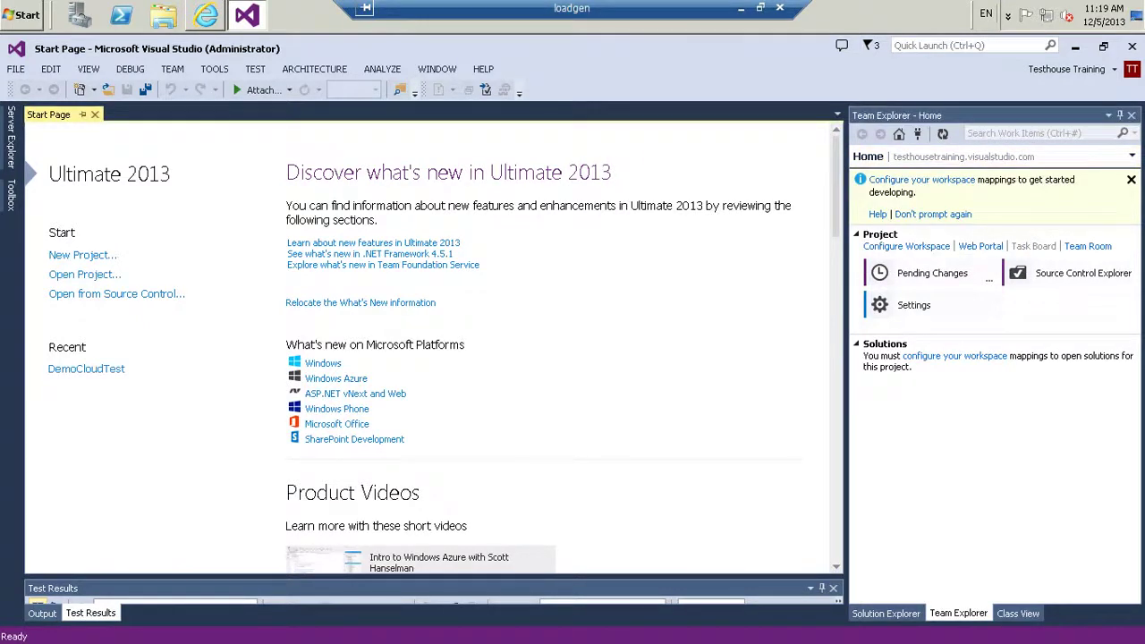
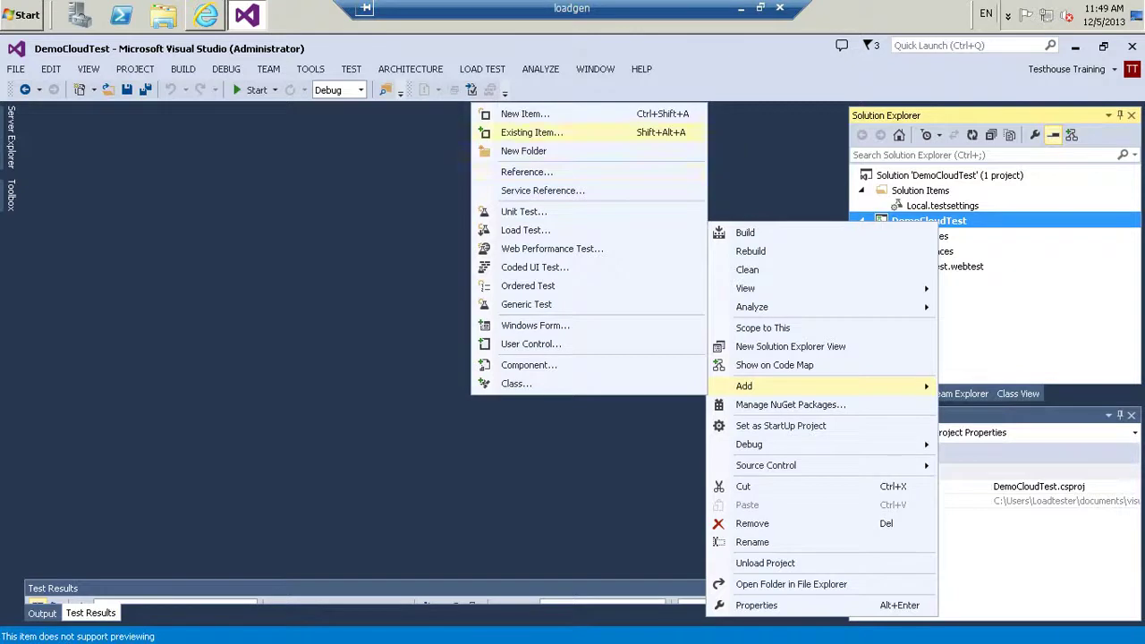
Add a new Load Test item to the project named DemoCloudTest.loadtest
click(525, 113)
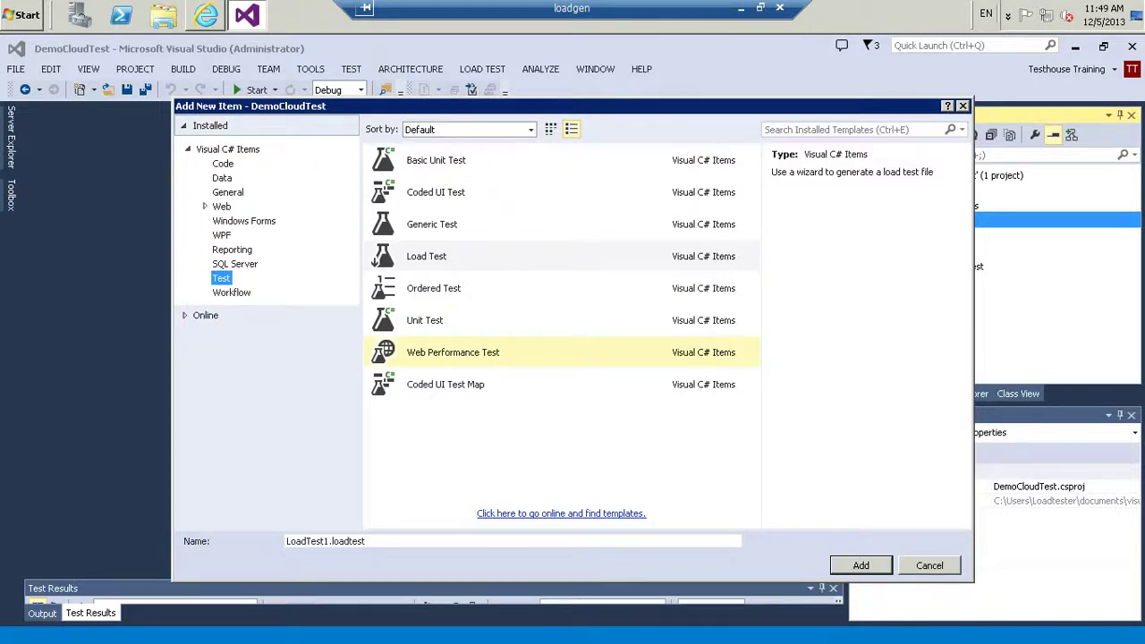
click(376, 258)
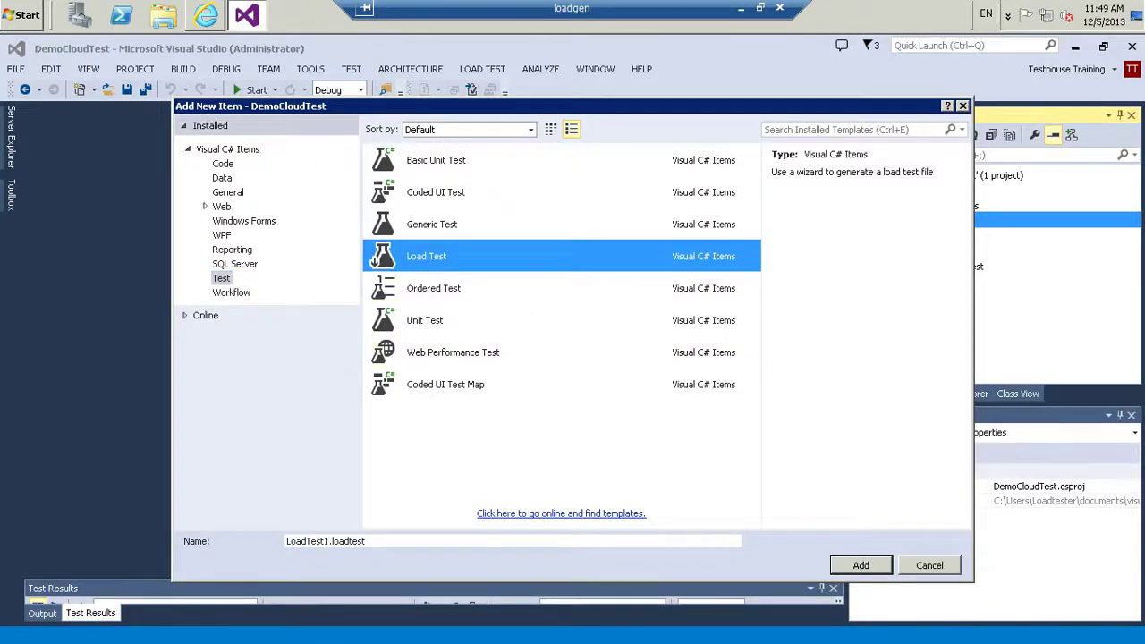
drag(325, 541, 287, 541)
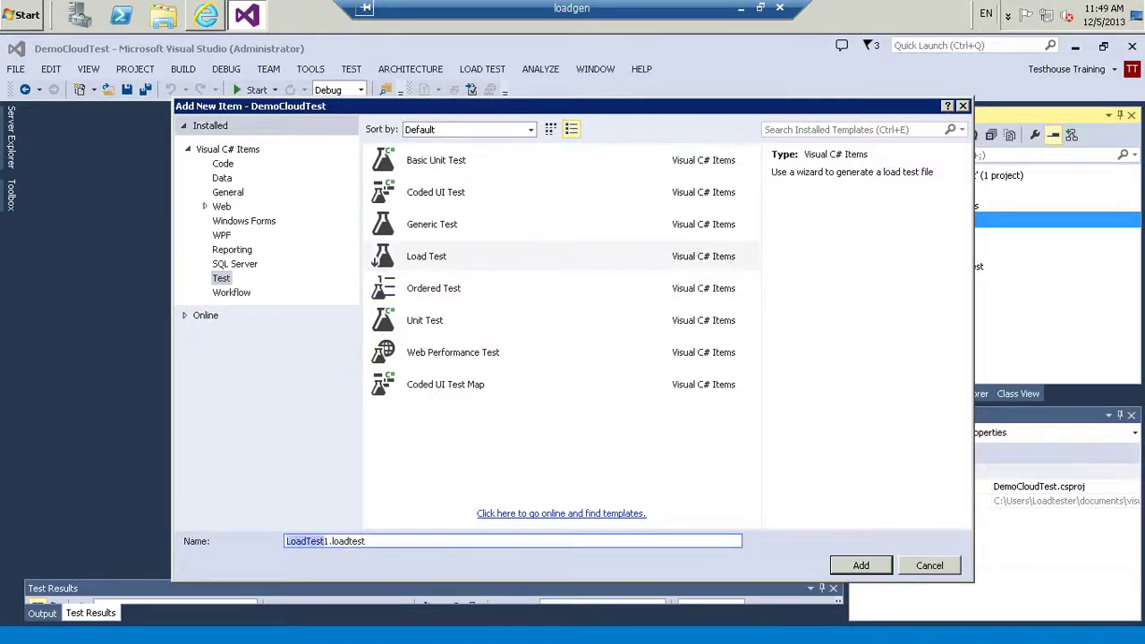
key(BackSpace)
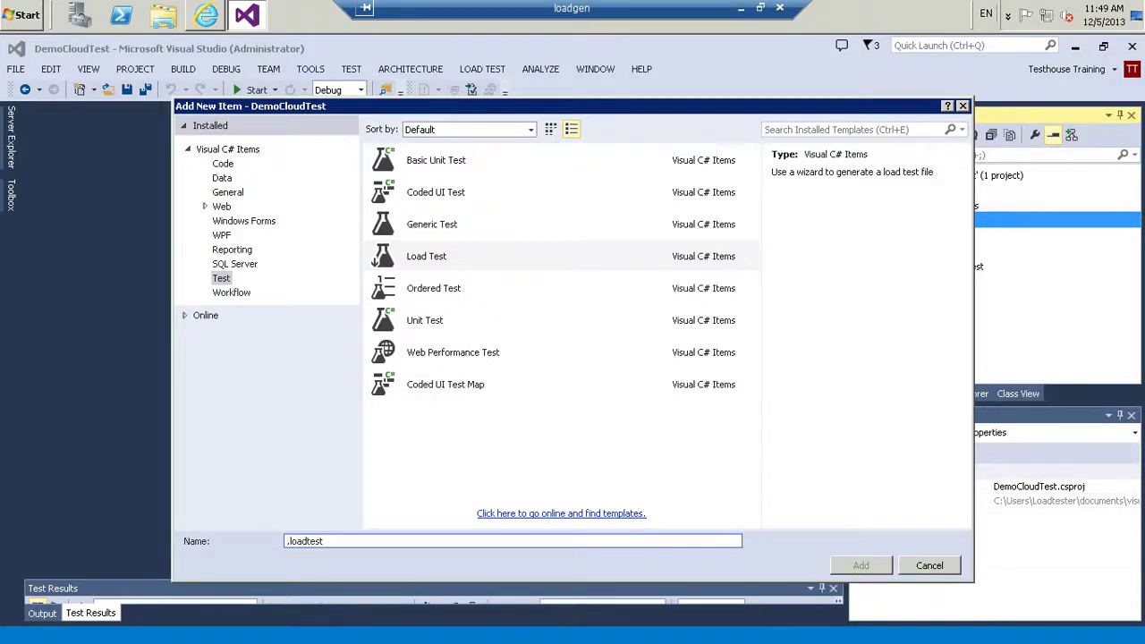
text(Demo)
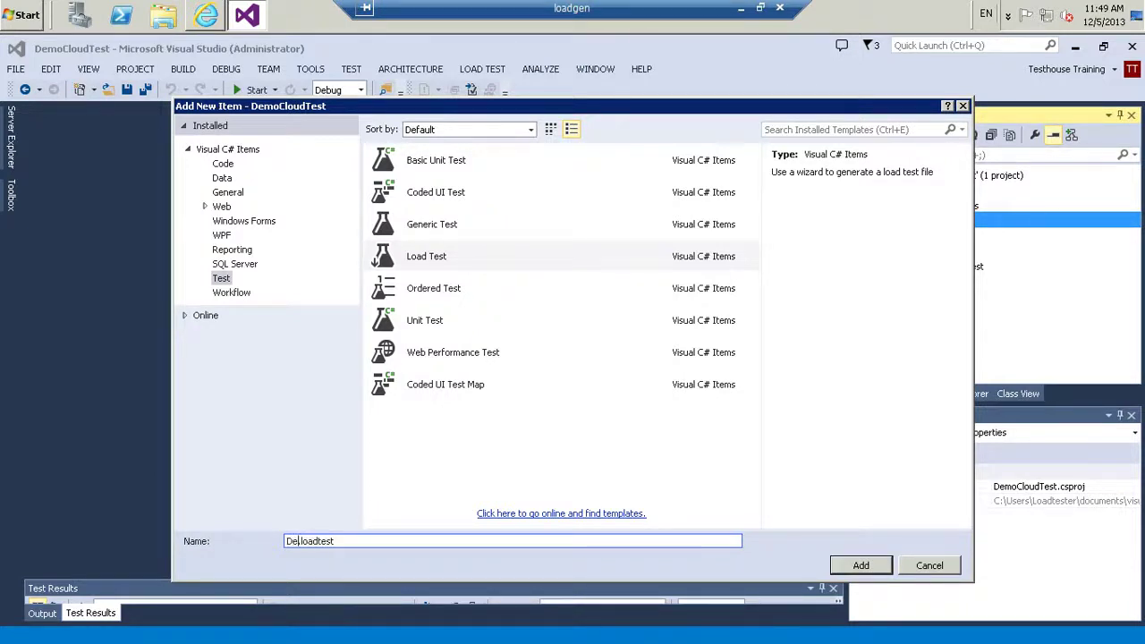
text(CloudTest)
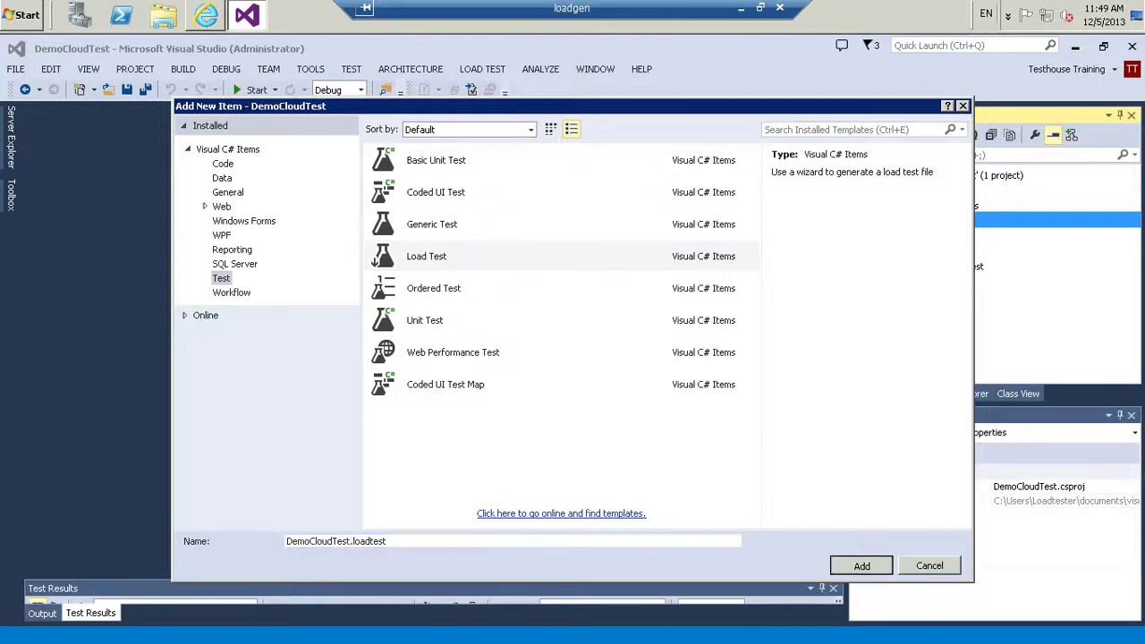
key(Return)
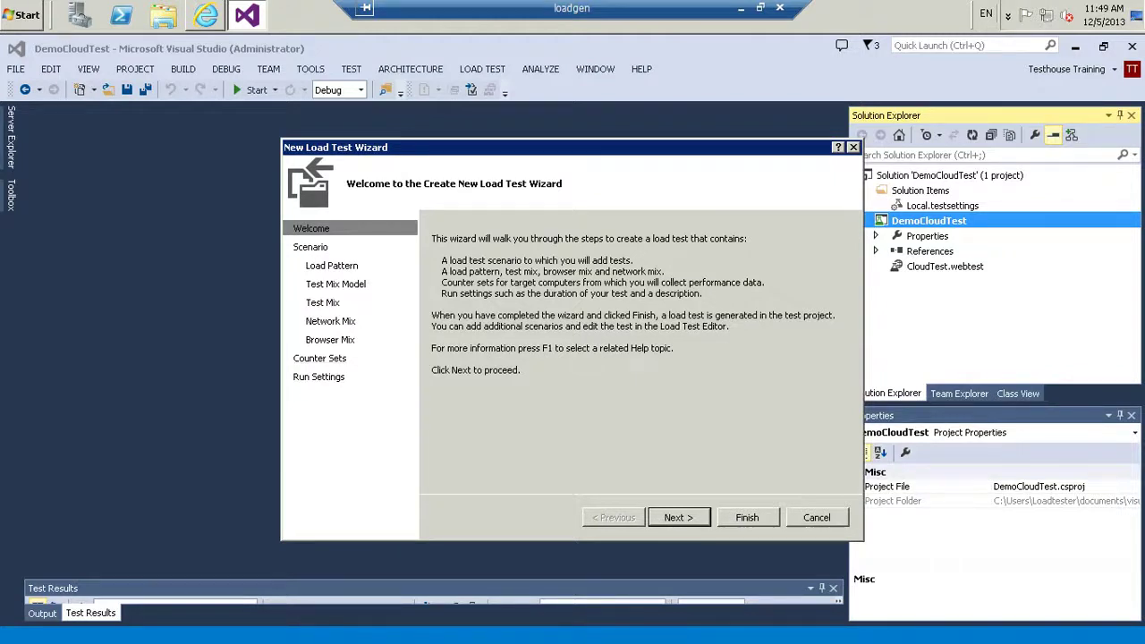
Keep the default scenario, 25-user constant load and mix model, and add CloudTest as the test mix
click(679, 518)
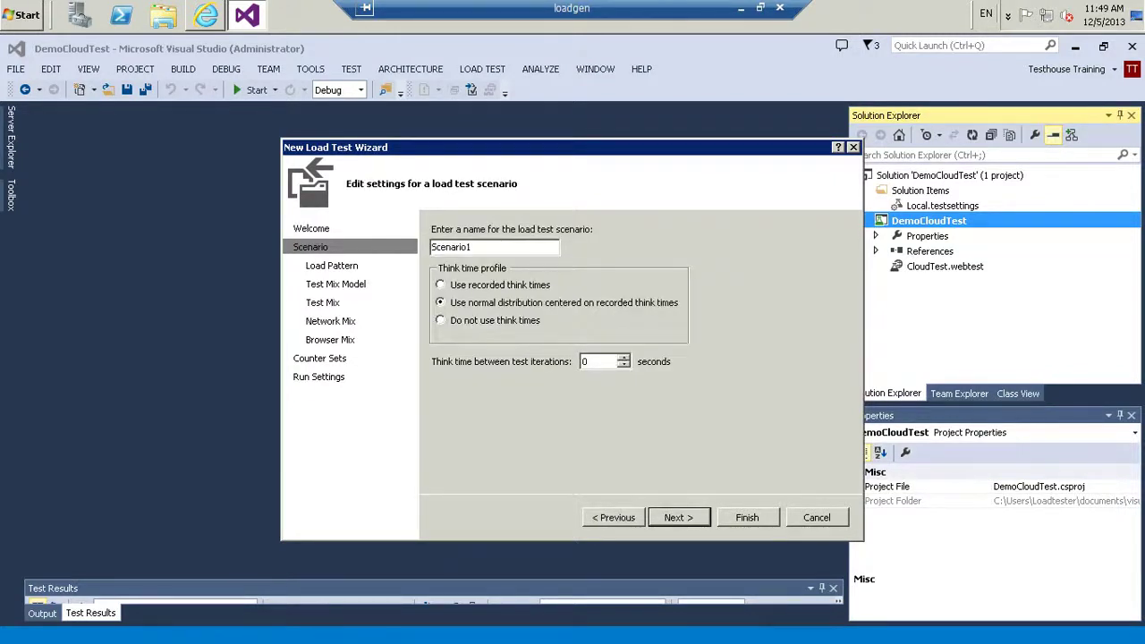
click(679, 518)
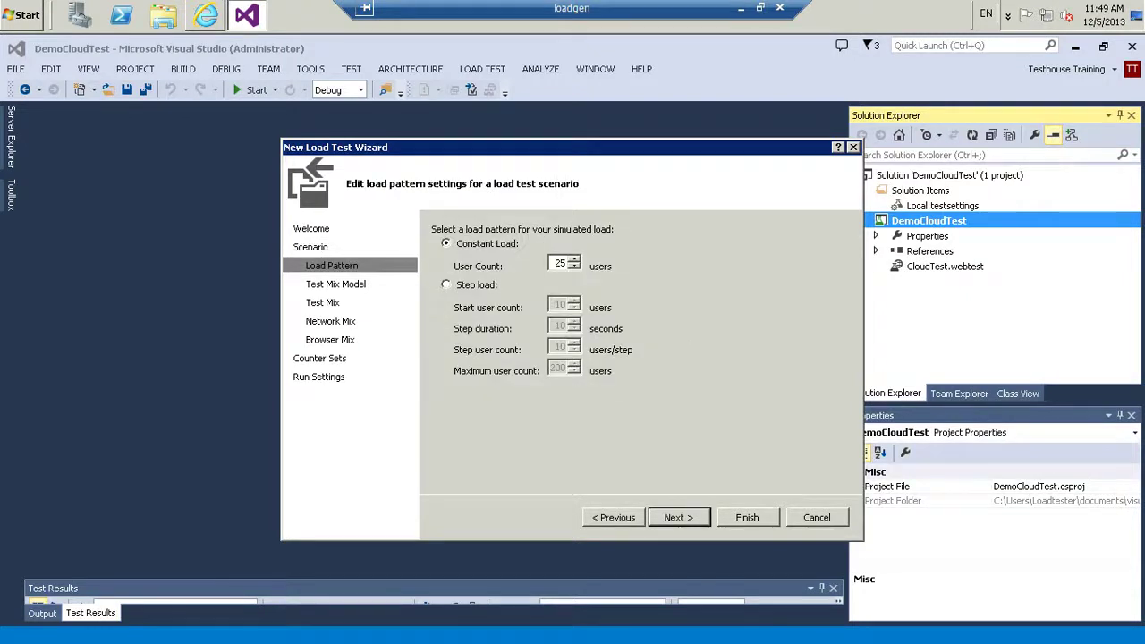
click(678, 518)
click(678, 518)
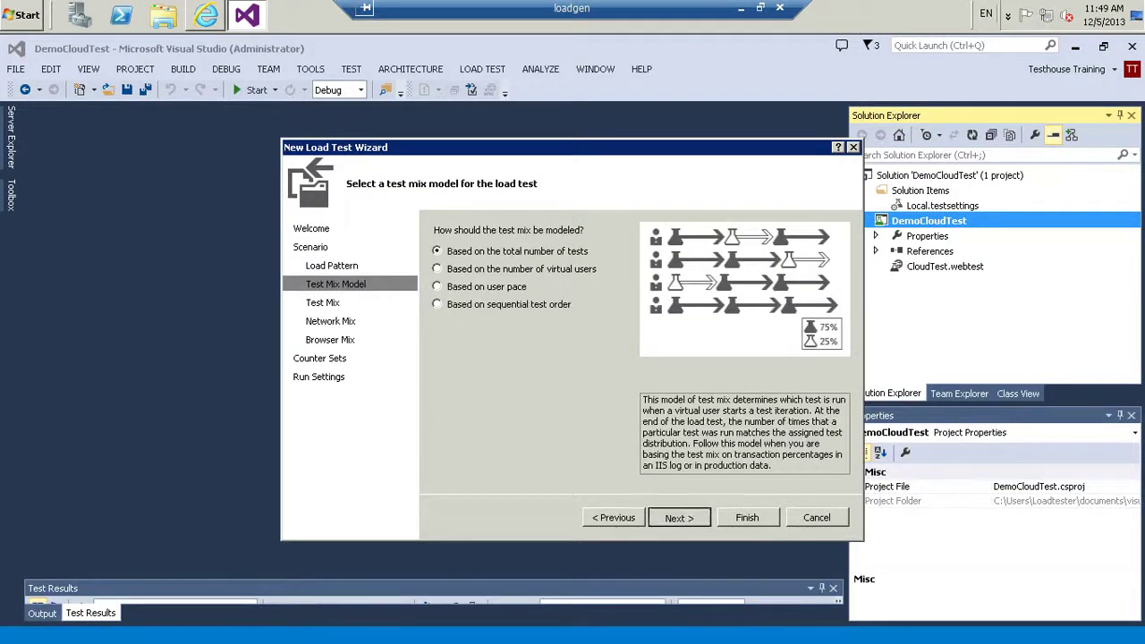
click(821, 246)
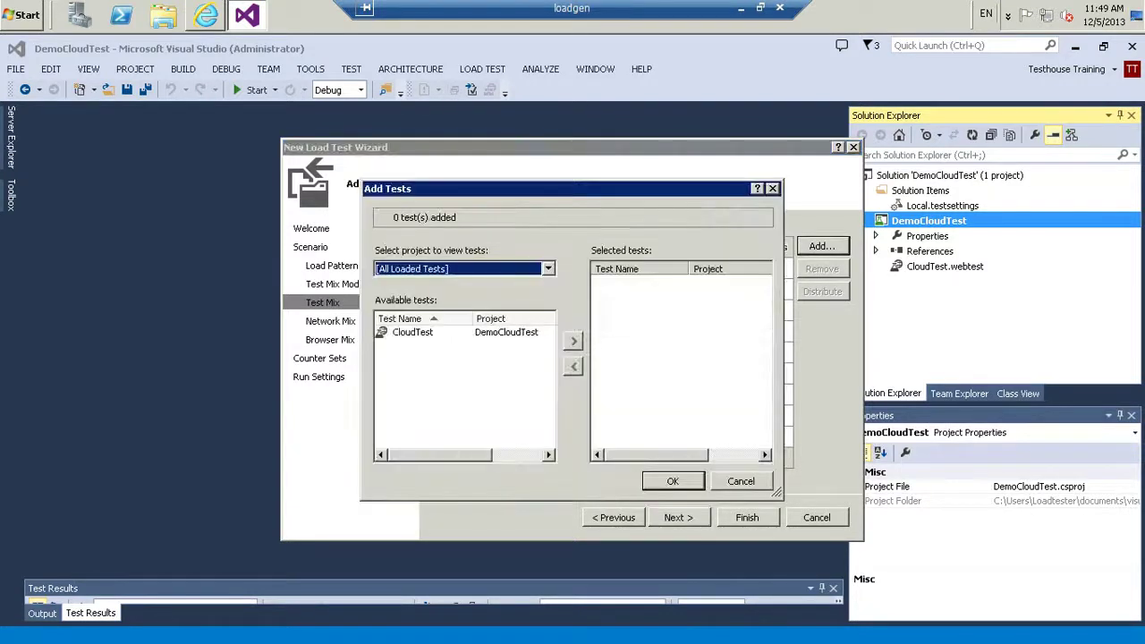
click(412, 332)
double_click(385, 332)
click(672, 481)
Keep the default network, browser and counter settings, set run duration to 1 minute, and finish
click(678, 516)
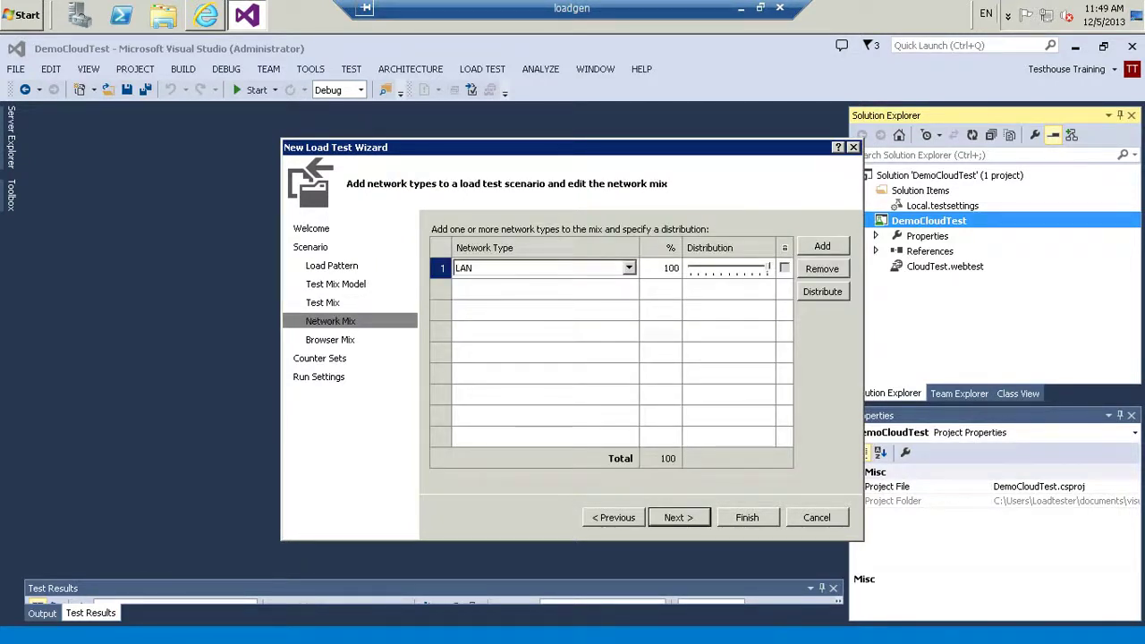
click(678, 517)
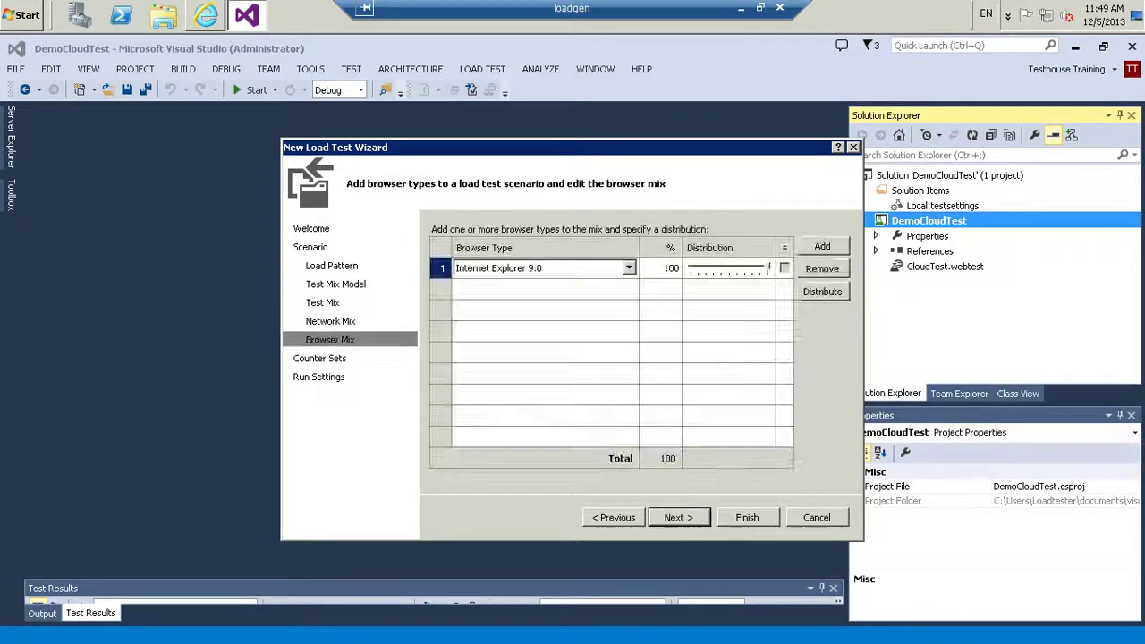
click(678, 517)
click(677, 517)
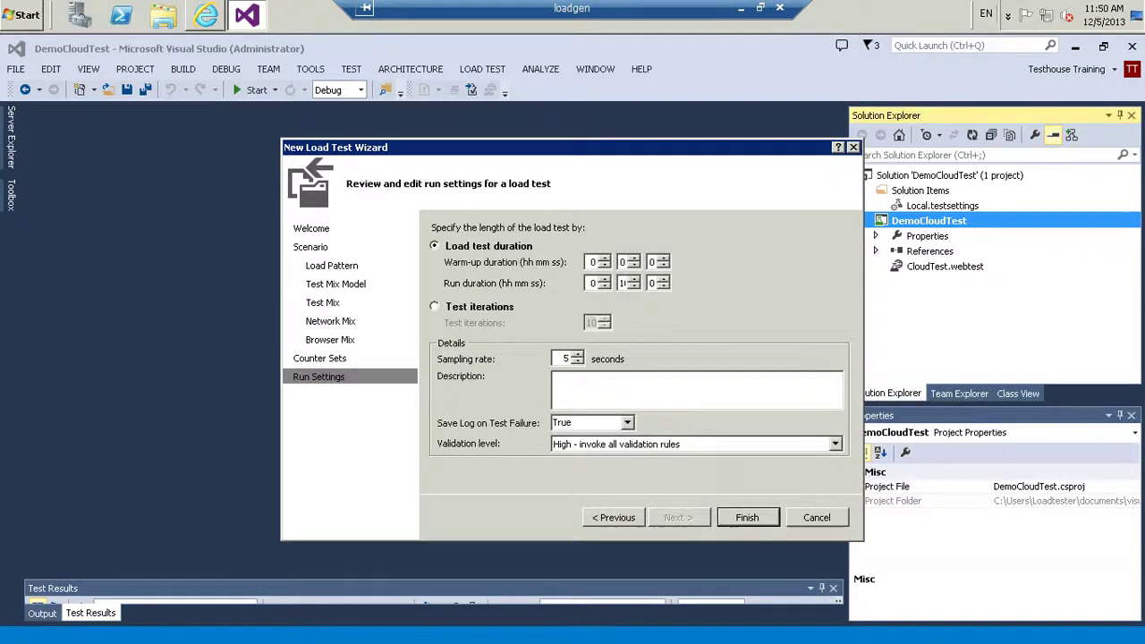
double_click(622, 283)
text(1)
double_click(566, 359)
click(747, 517)
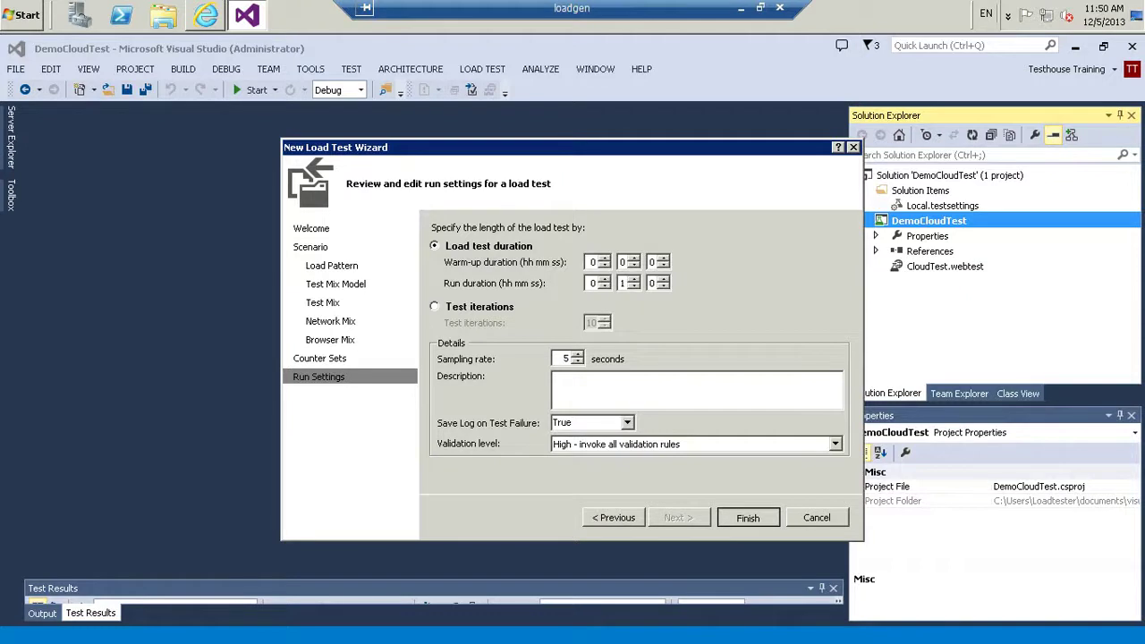
key(Return)
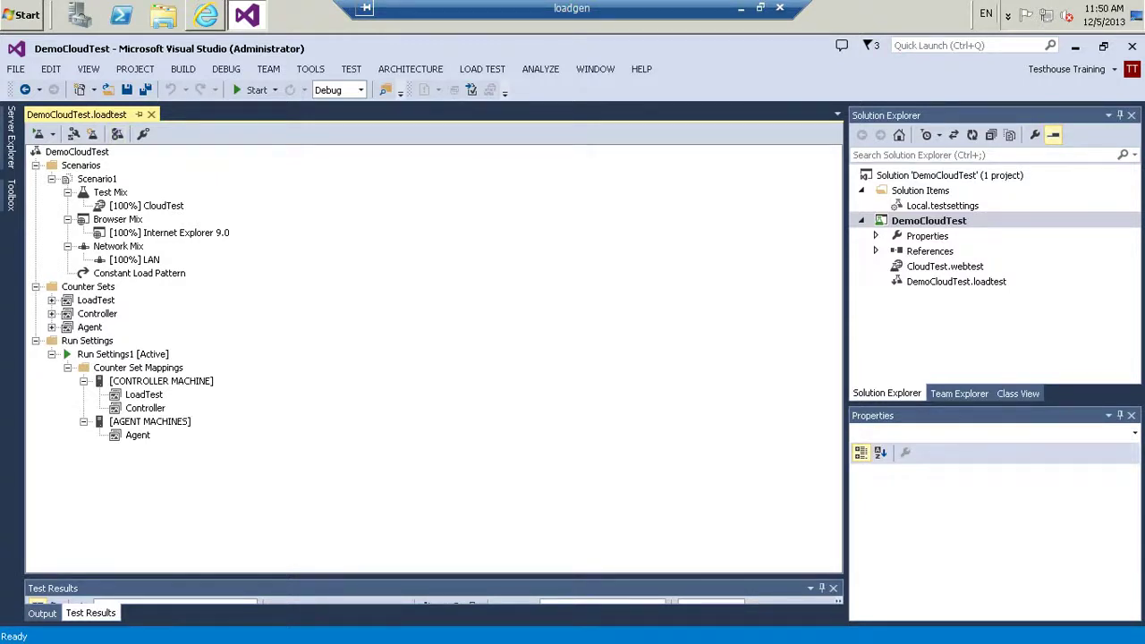
Open Local.testsettings from Solution Explorer in the Test Settings dialog
click(942, 206)
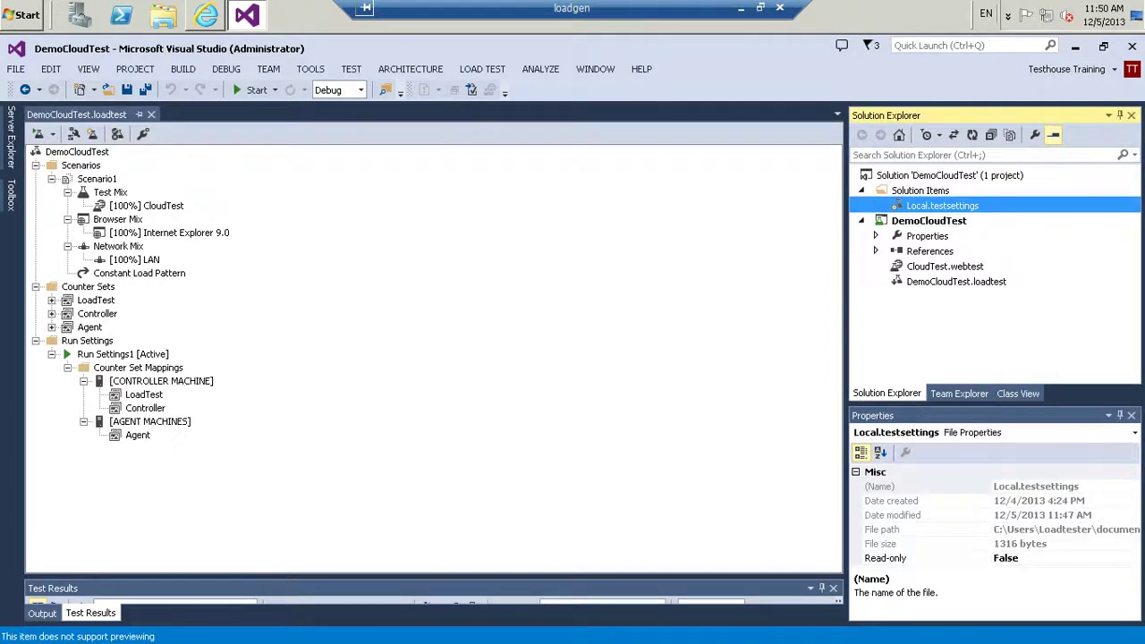
key(Return)
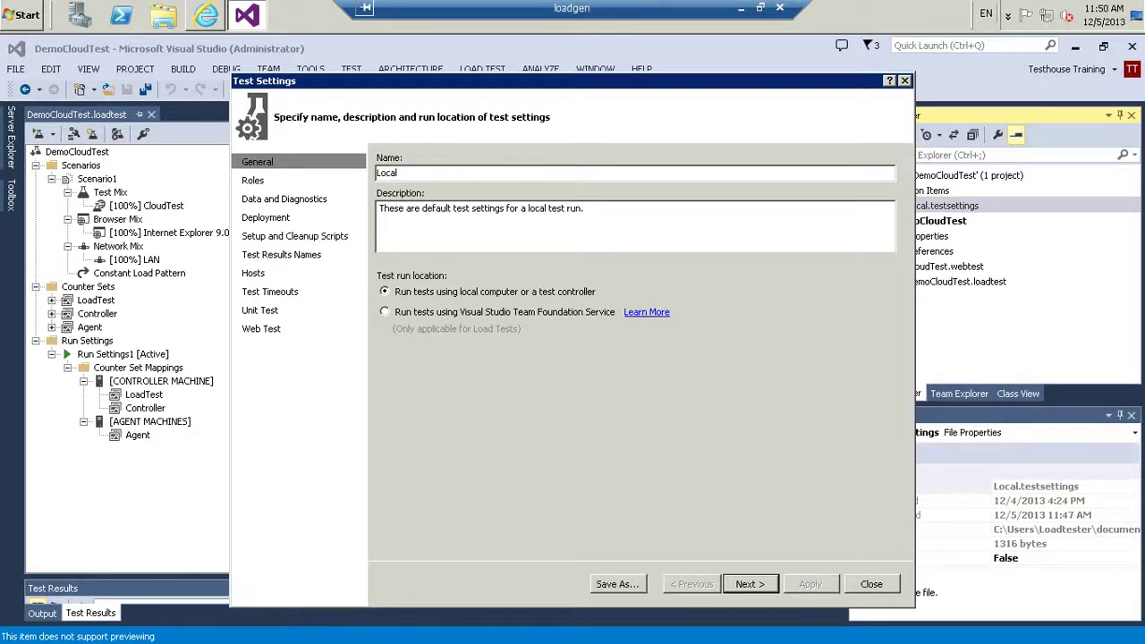
Switch the Local test settings to run on Visual Studio Team Foundation Service, apply, and close
click(385, 312)
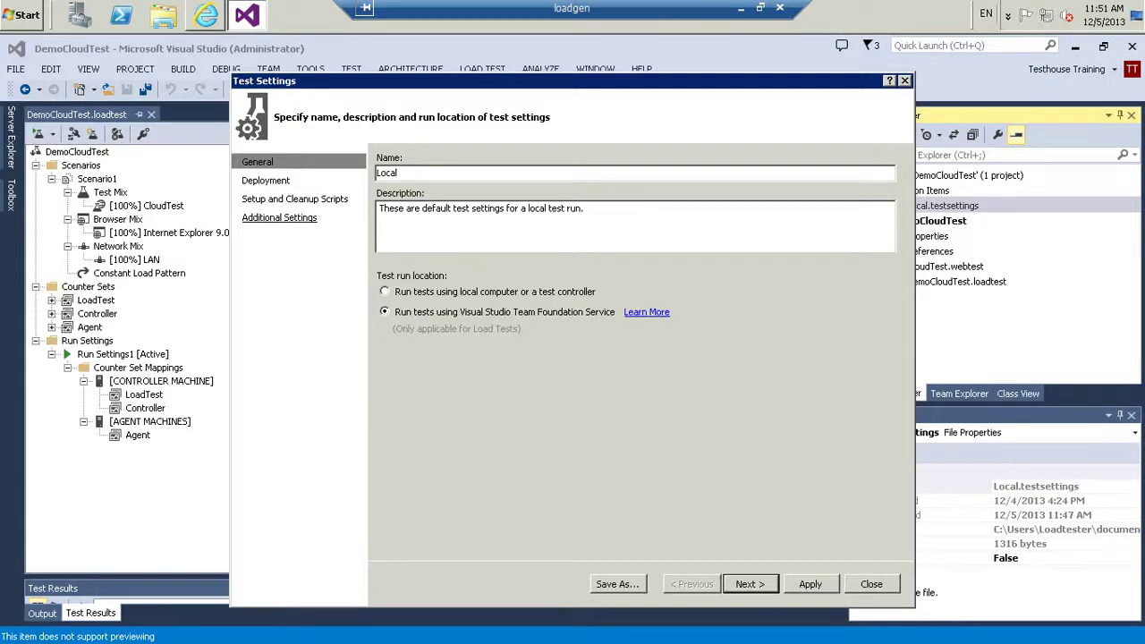
click(750, 584)
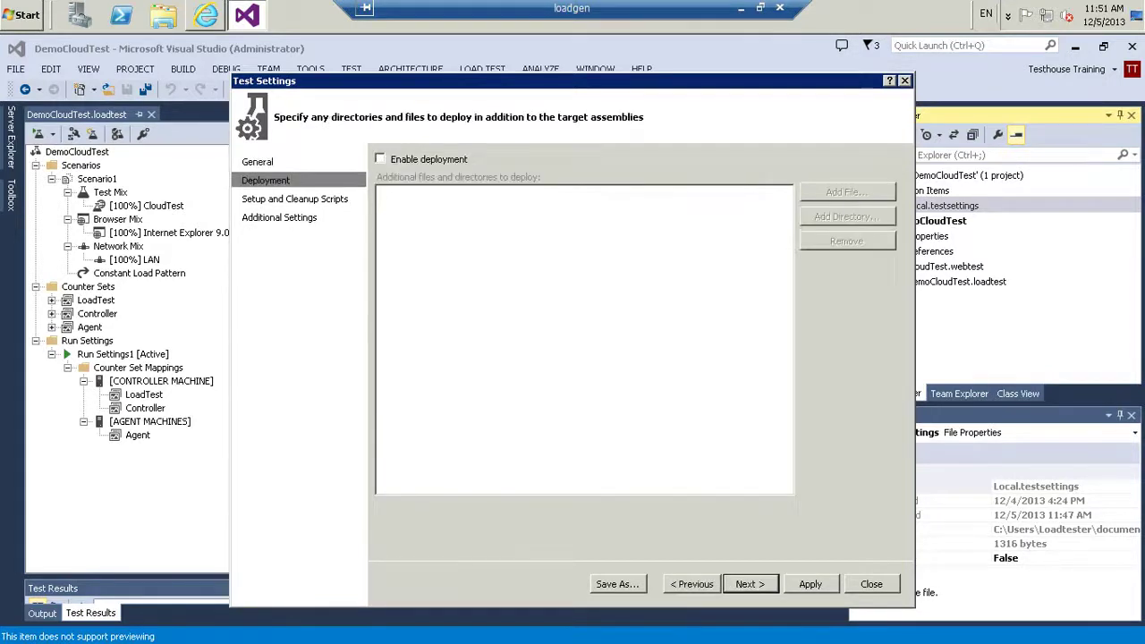
click(810, 584)
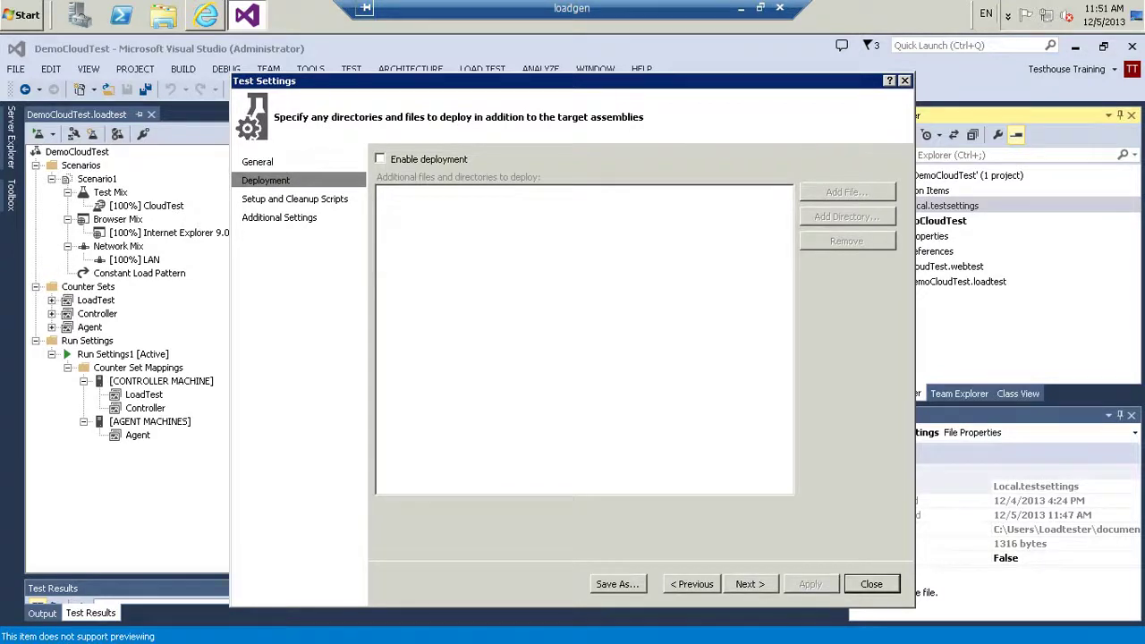
click(256, 162)
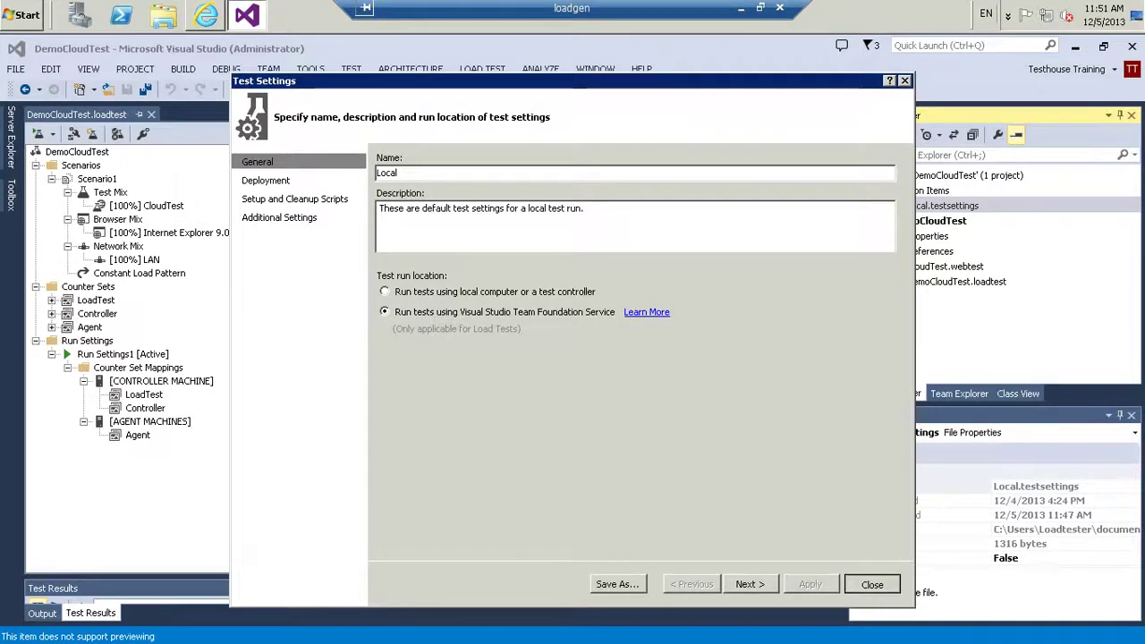
click(872, 584)
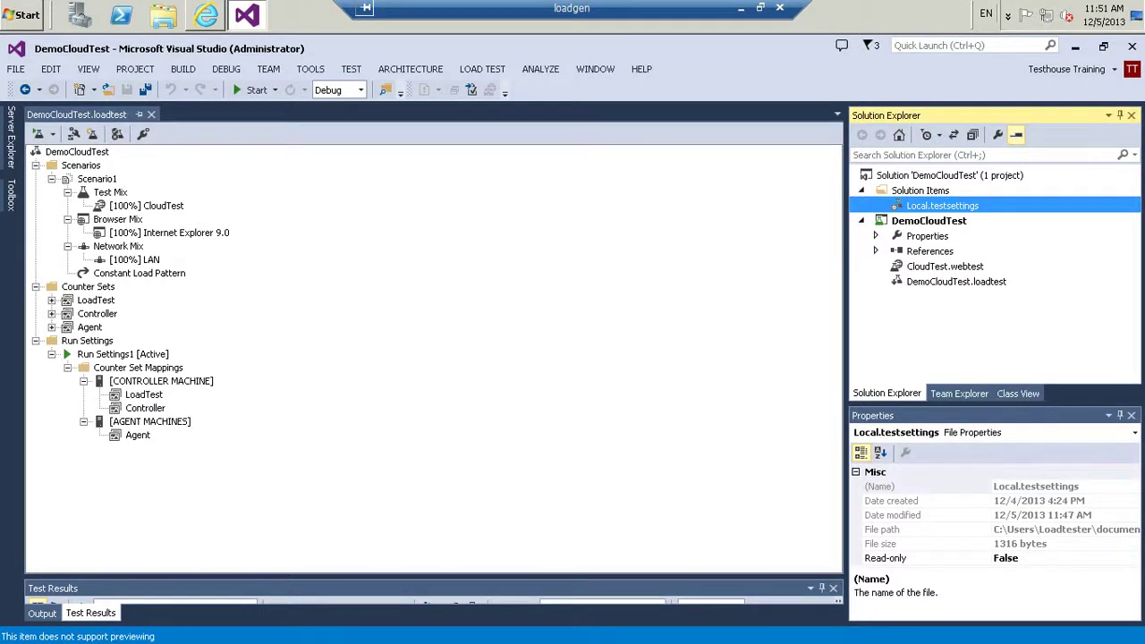
Start the DemoCloudTest load test from its context menu
right_click(107, 232)
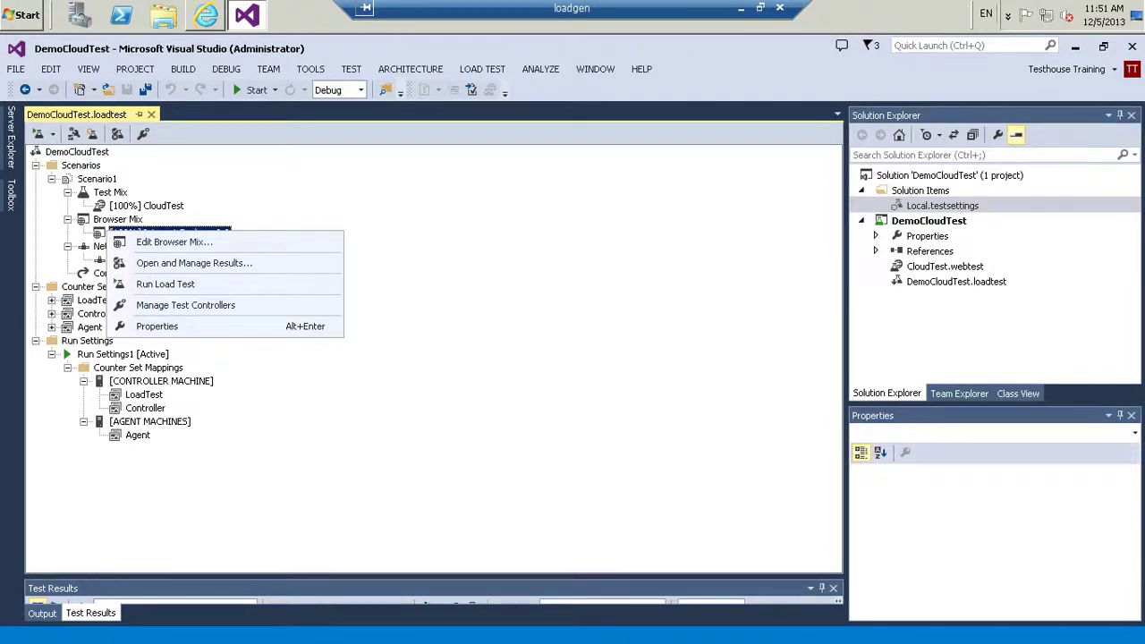
key(Return)
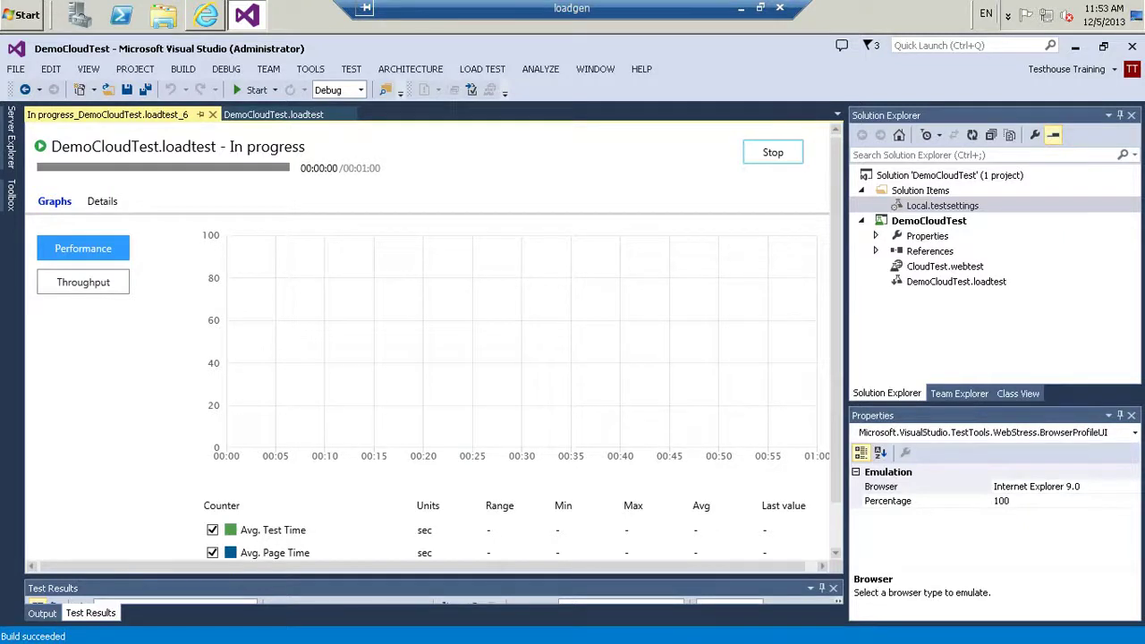
scroll(430, 349, down, 2)
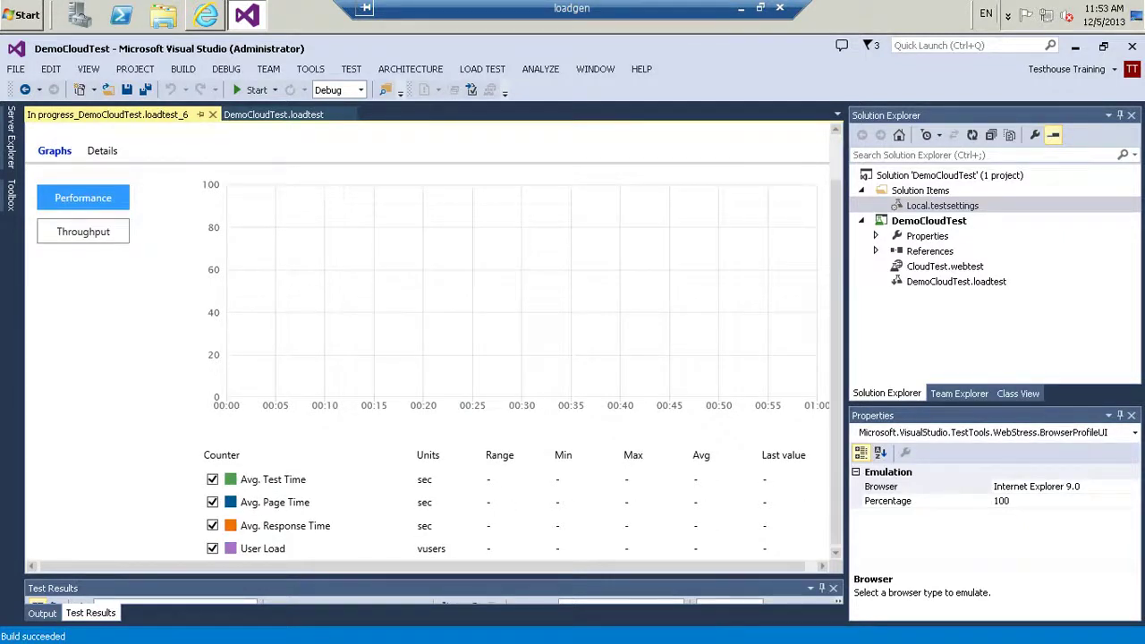
Watch the live Throughput and Performance counter graphs as the run nears 60 seconds
click(83, 232)
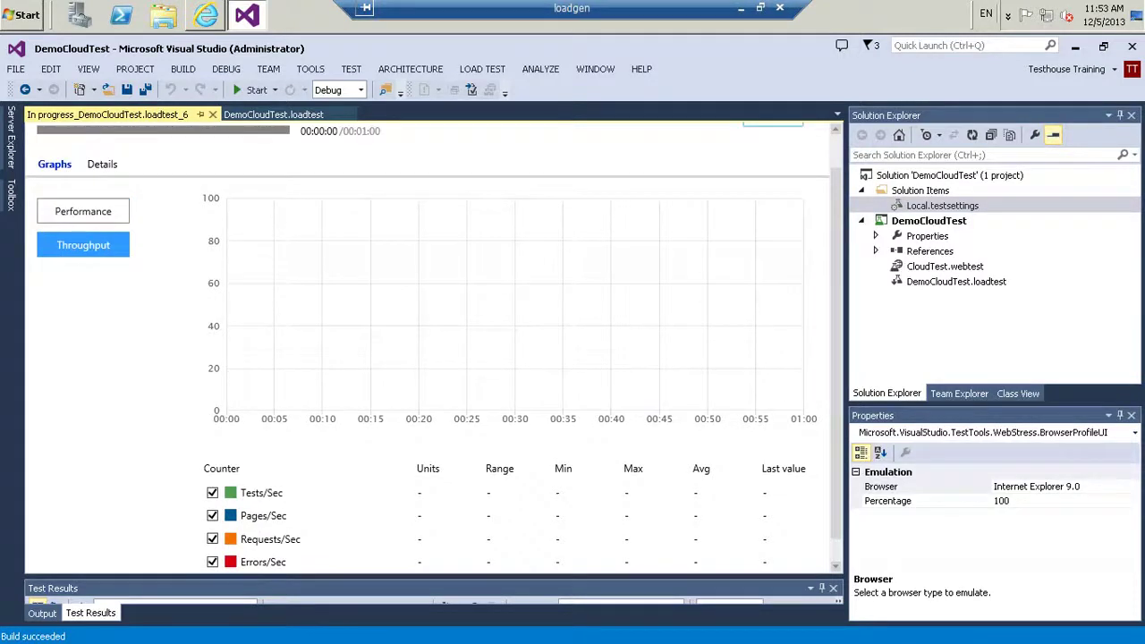
click(83, 211)
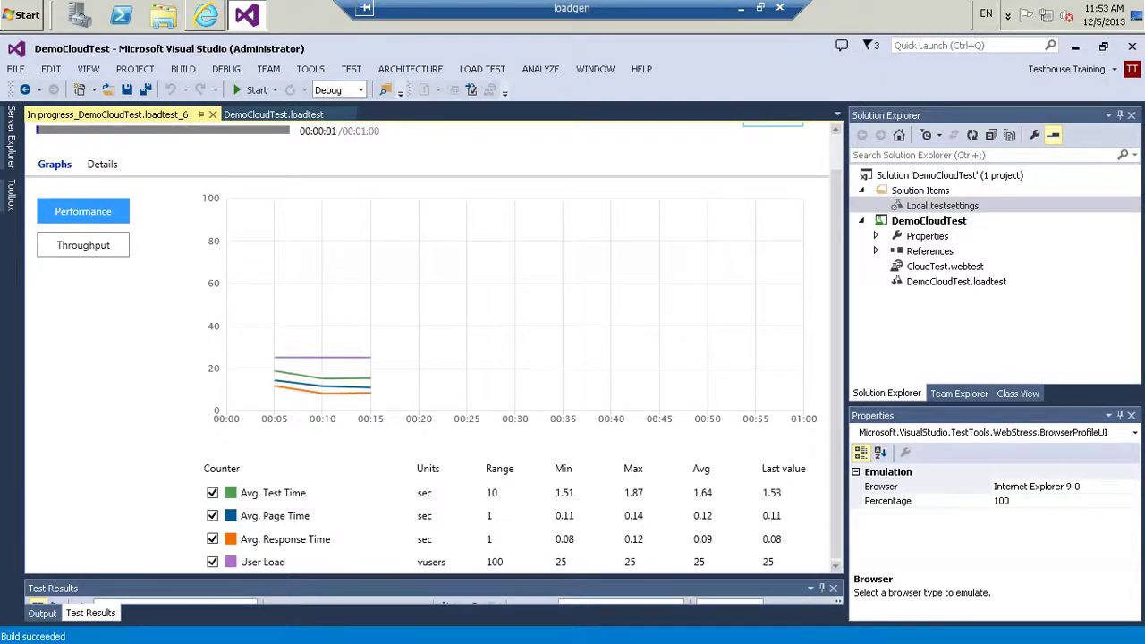
mouse_move(322, 357)
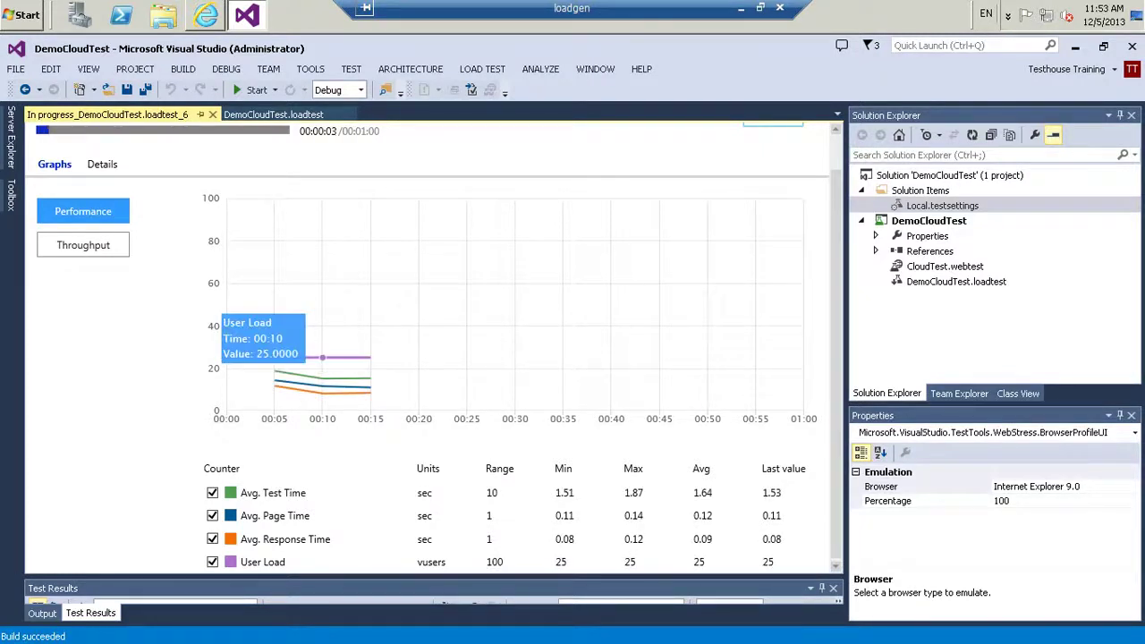
mouse_move(273, 385)
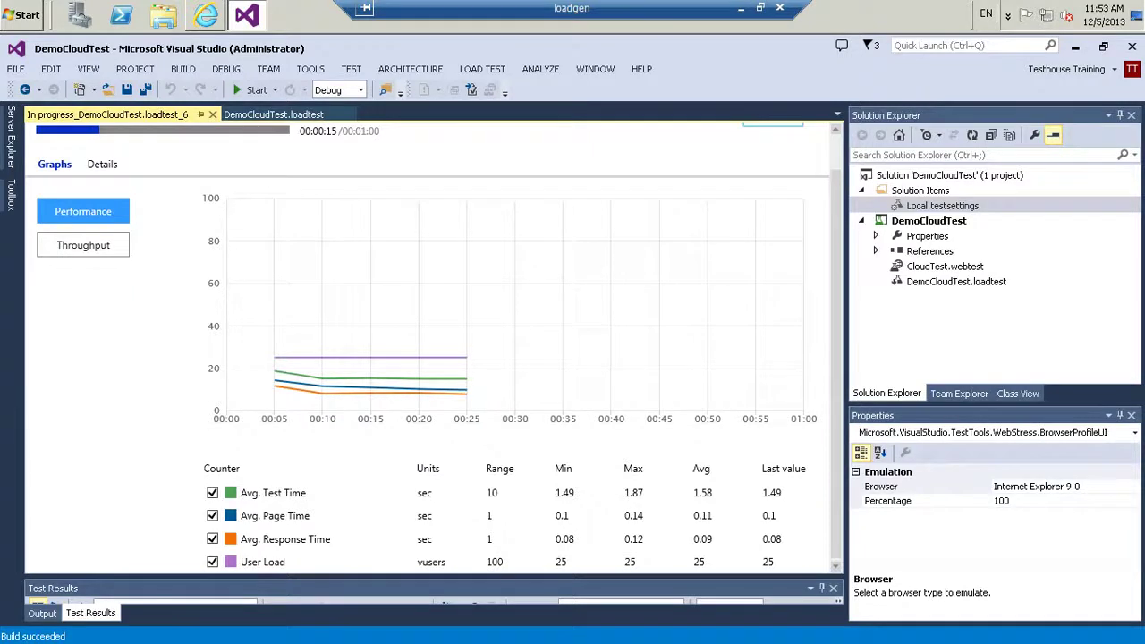
click(84, 245)
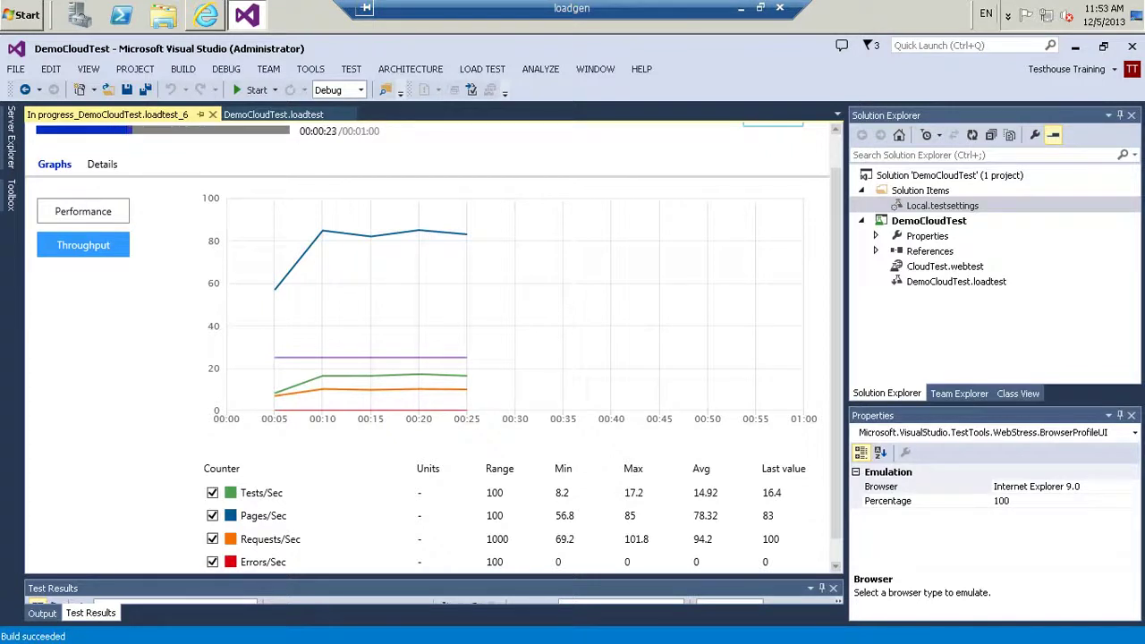
scroll(434, 345, down, 1)
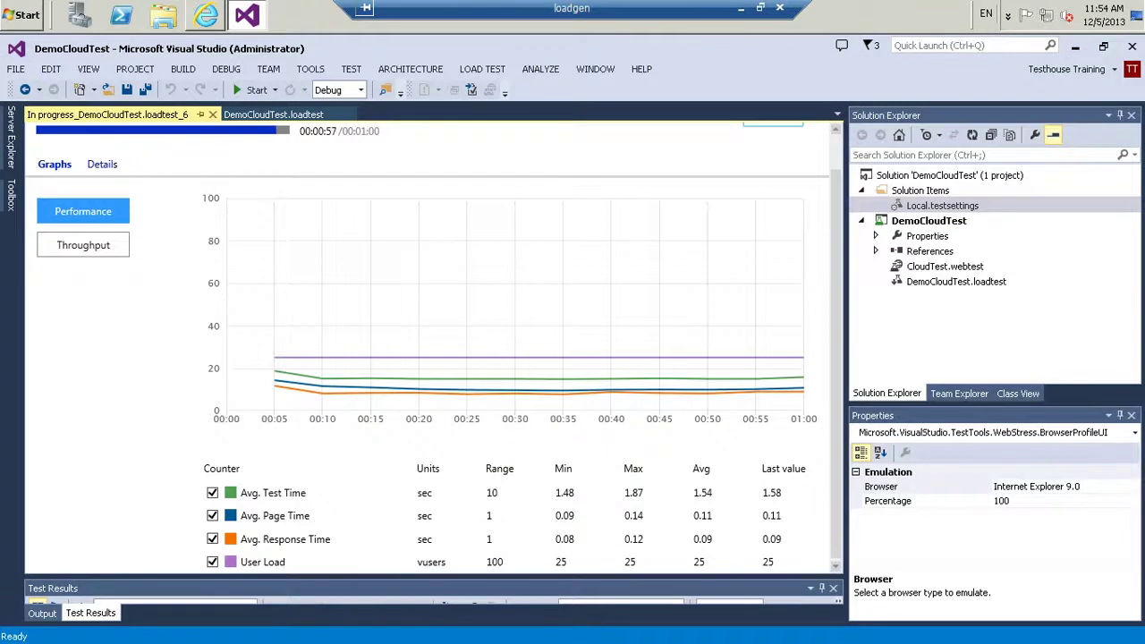
Review the run's status messages and confirm the test errors list is empty
click(102, 164)
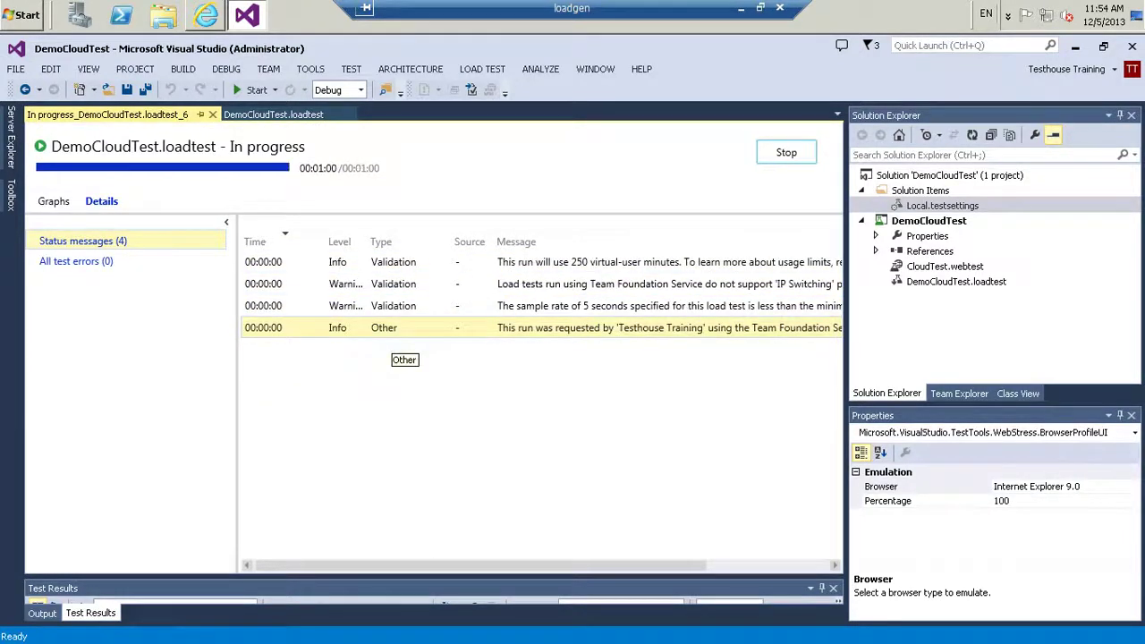
click(76, 260)
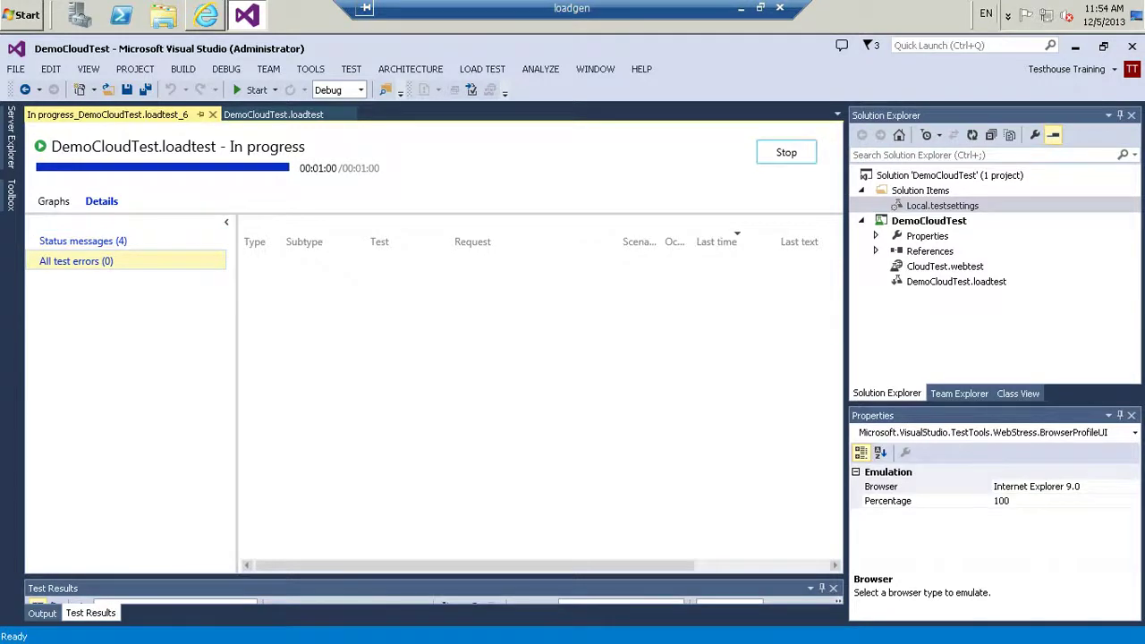
click(84, 240)
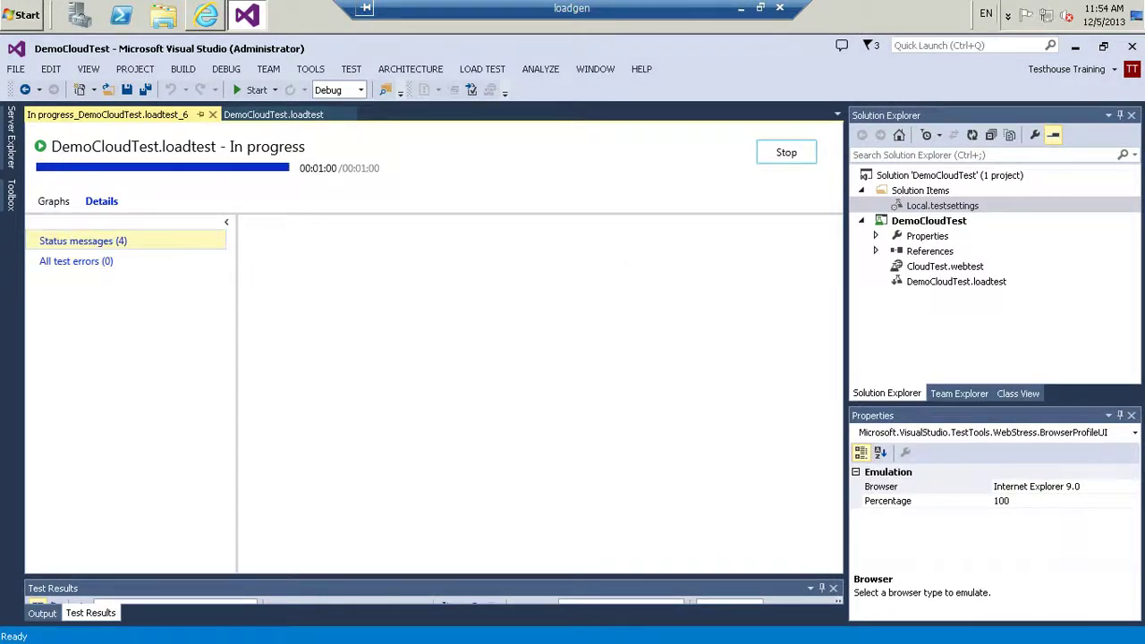
click(53, 200)
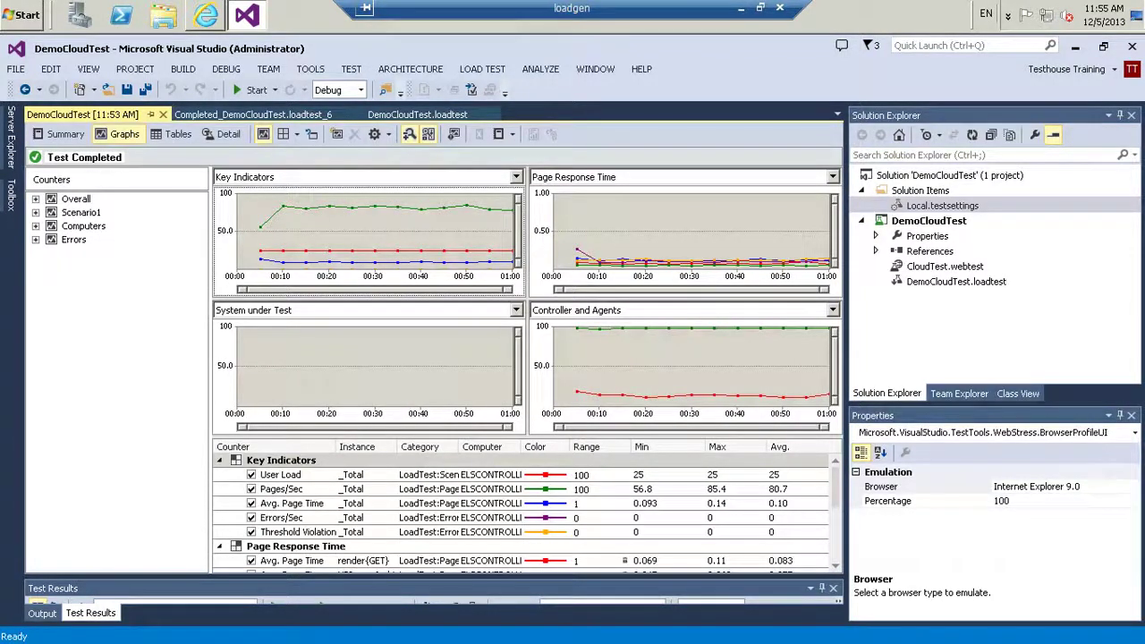
Expand the Page Response Time, Controller and Agents, and Key Indicators counters
click(679, 228)
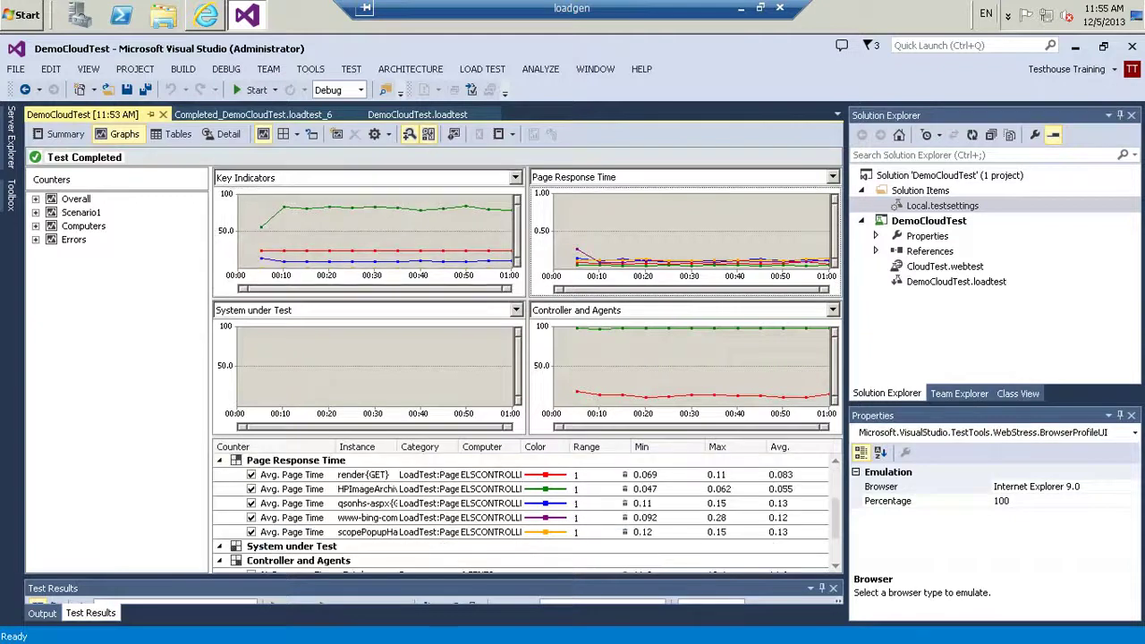
click(689, 362)
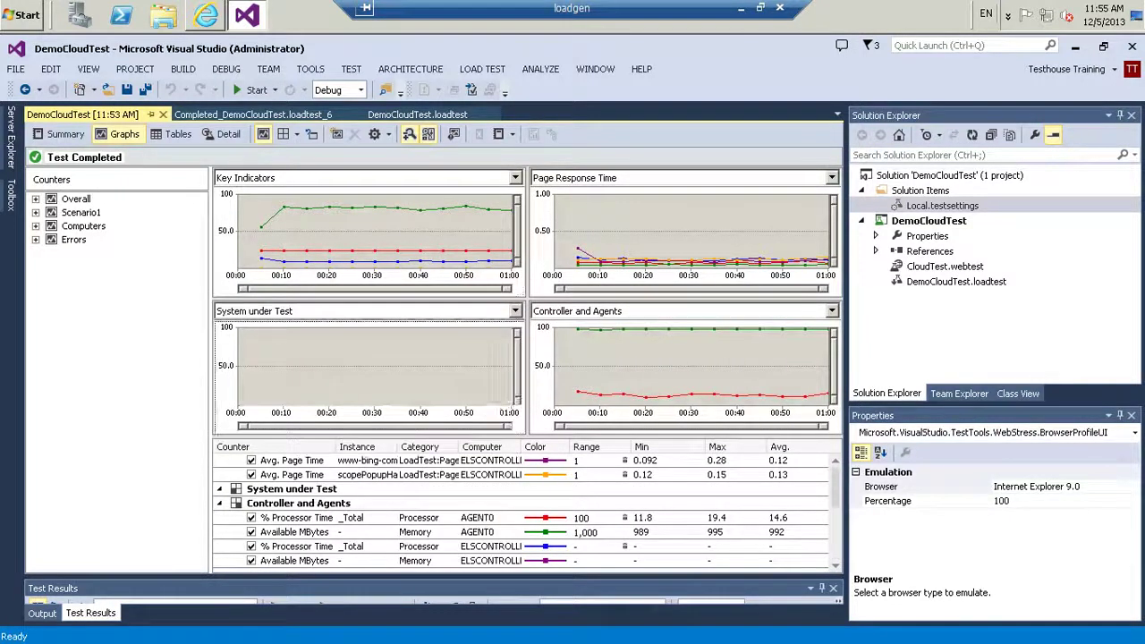
click(376, 228)
Browse the Summary, Graphs and Tables views, ending on the Virtual User Activity Chart
click(61, 135)
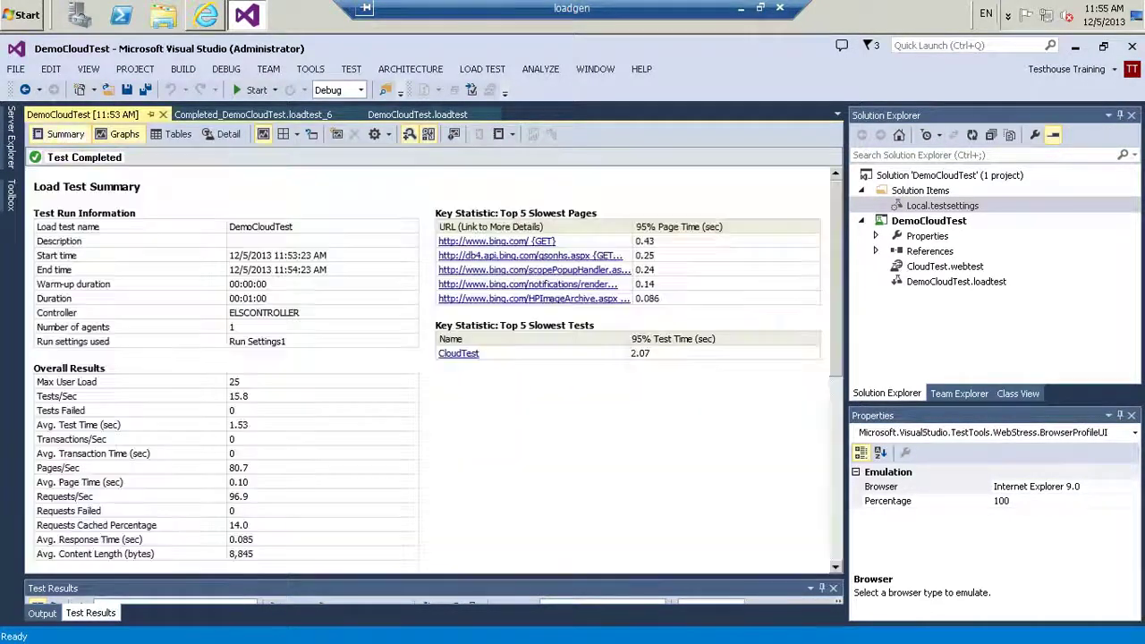
scroll(429, 367, down, 7)
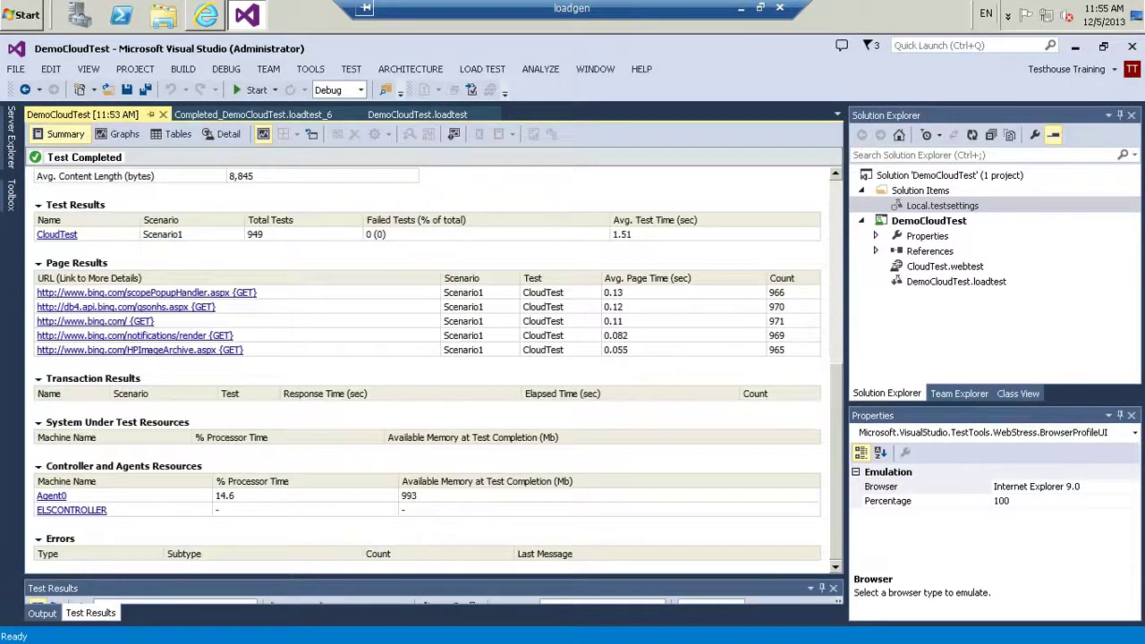
scroll(429, 366, up, 7)
scroll(430, 366, down, 7)
scroll(429, 366, up, 10)
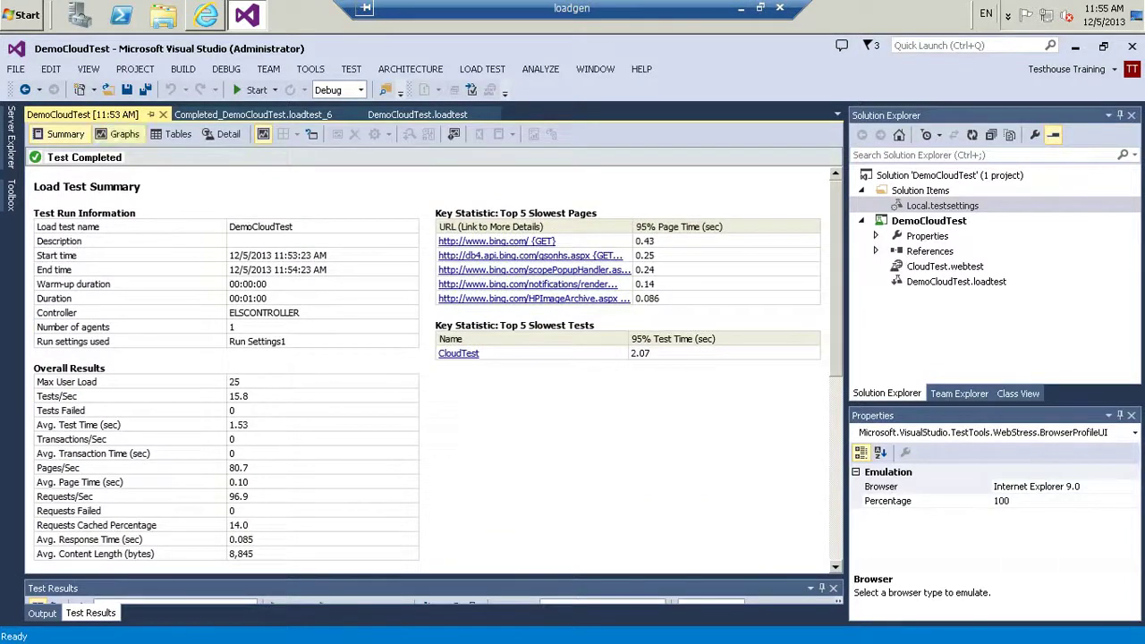
click(121, 134)
click(172, 134)
click(223, 135)
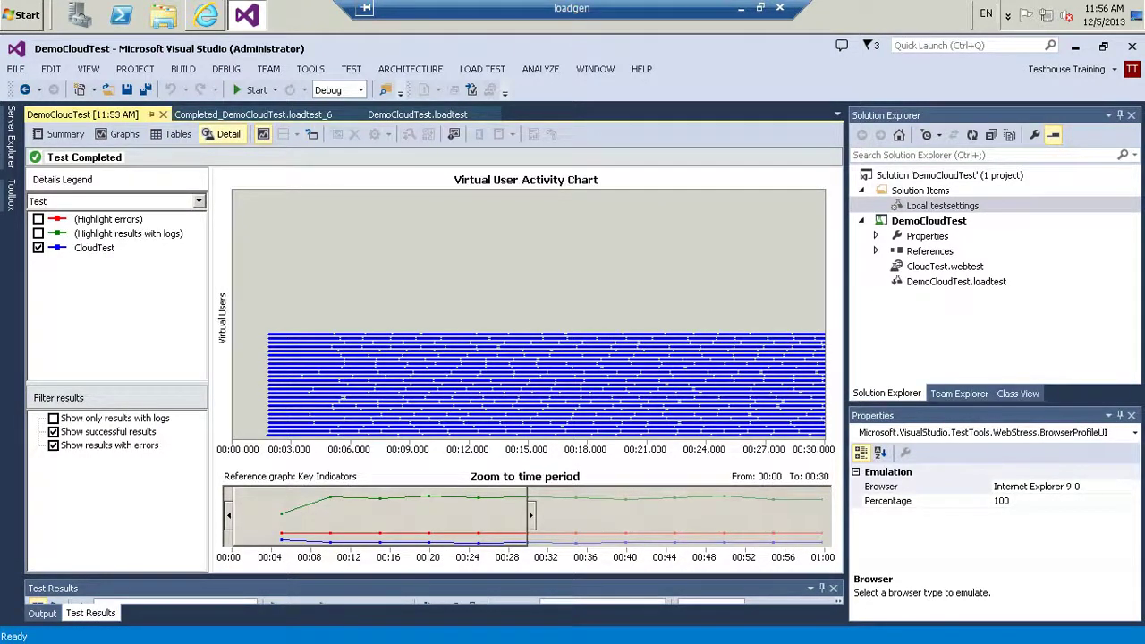
Give the result the description 'Successful demo' and close the detailed results tab
click(454, 134)
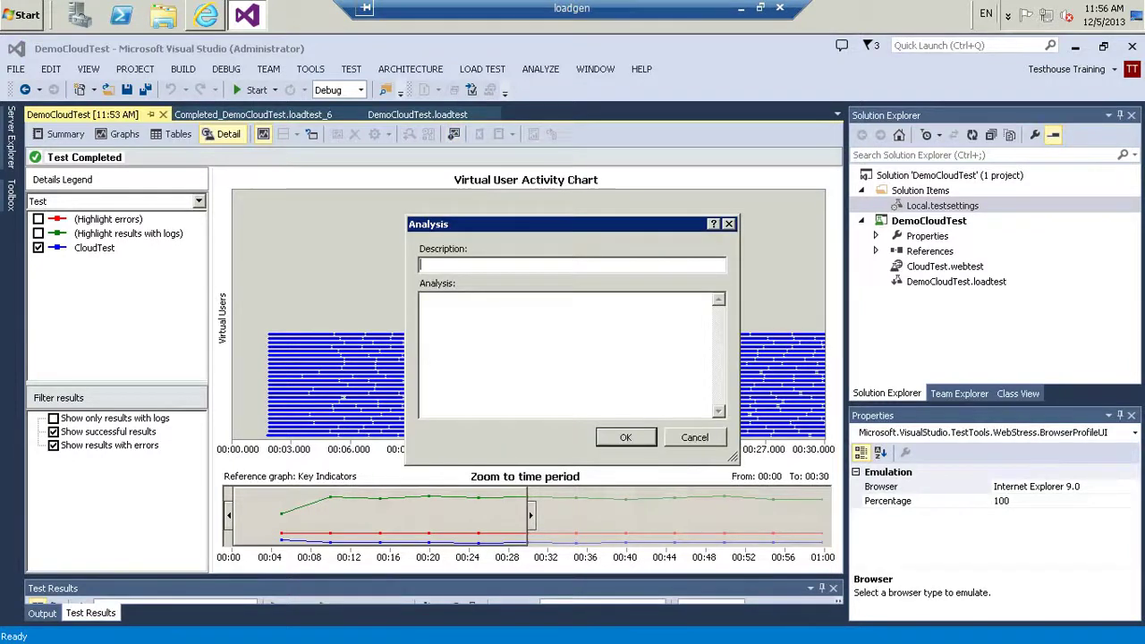
text(Sui)
text(ccessfull)
text( demo)
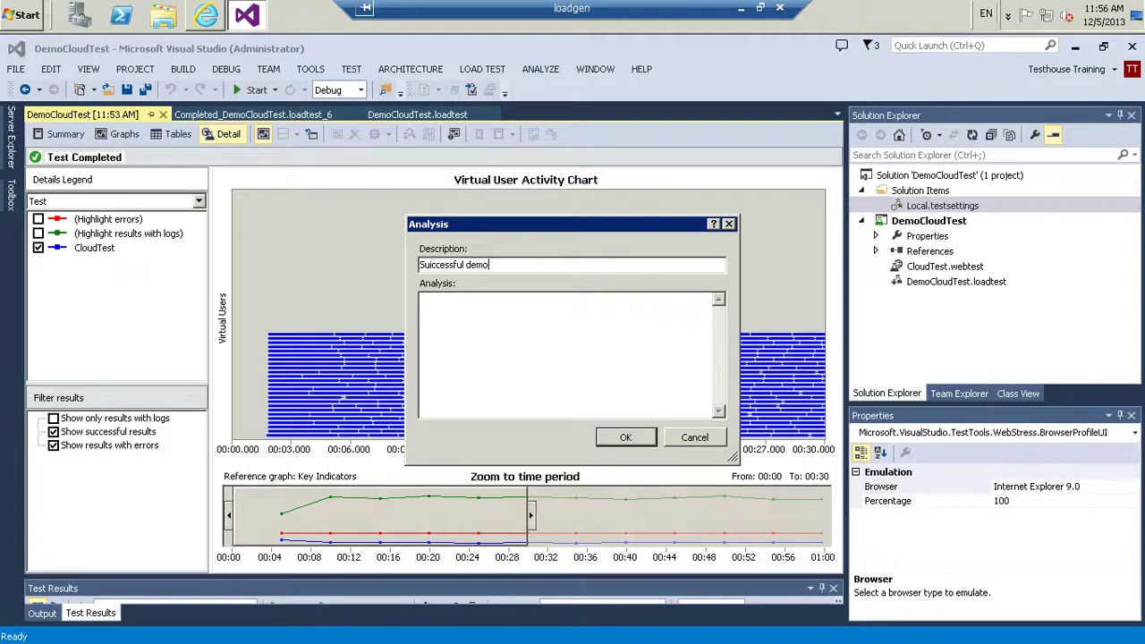
key(Return)
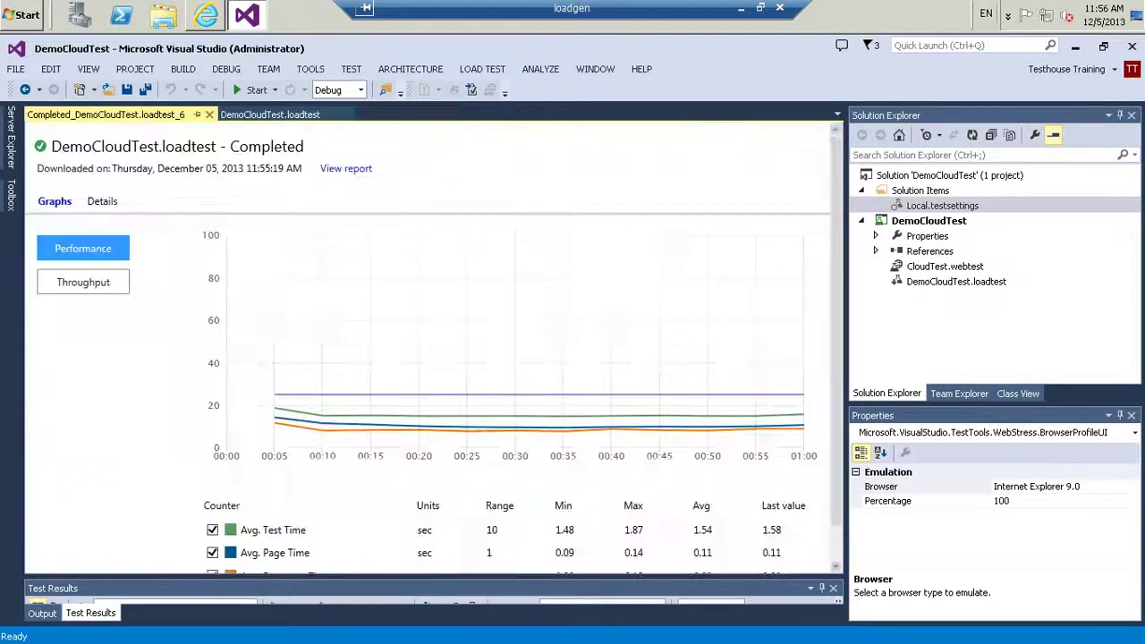
click(163, 115)
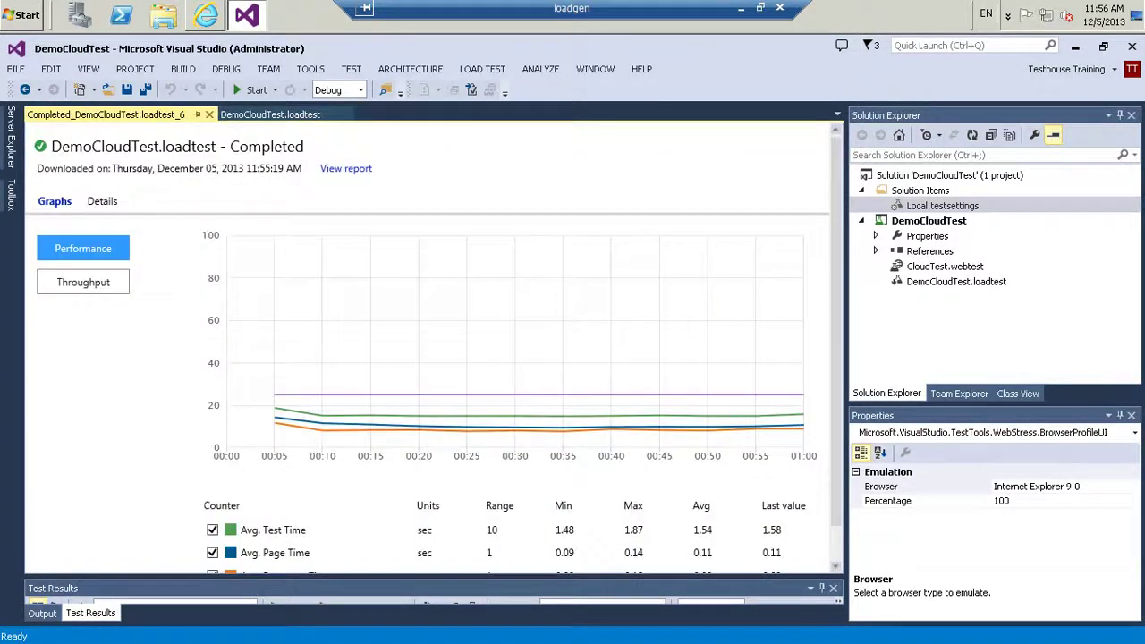
Reopen the saved DemoCloudTest result through Open and Manage Results, then close it
click(209, 114)
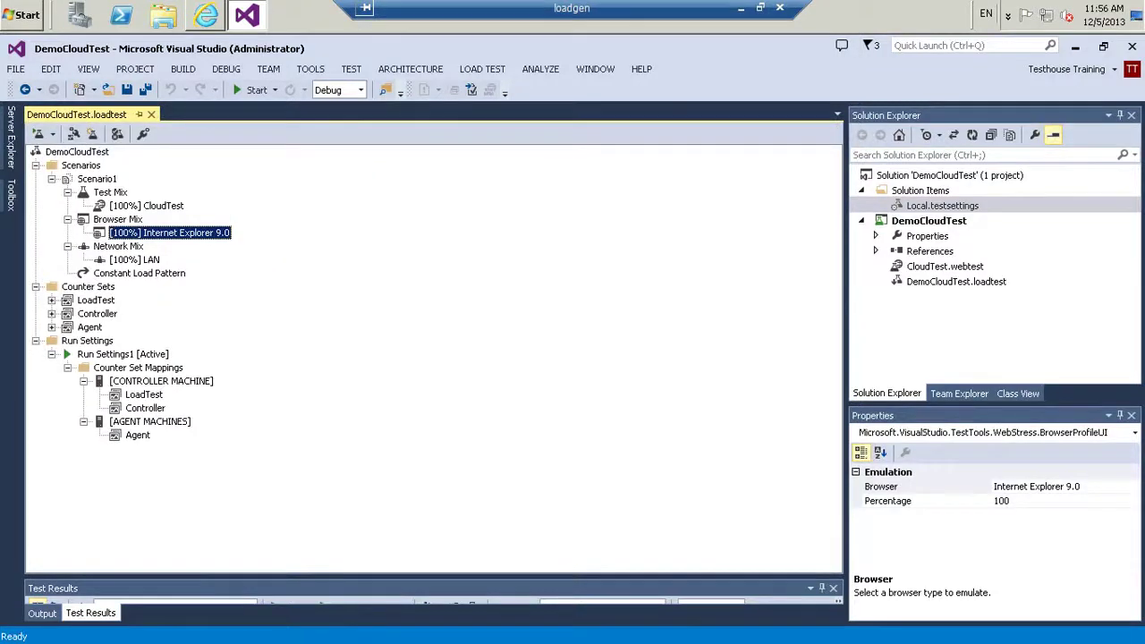
right_click(157, 232)
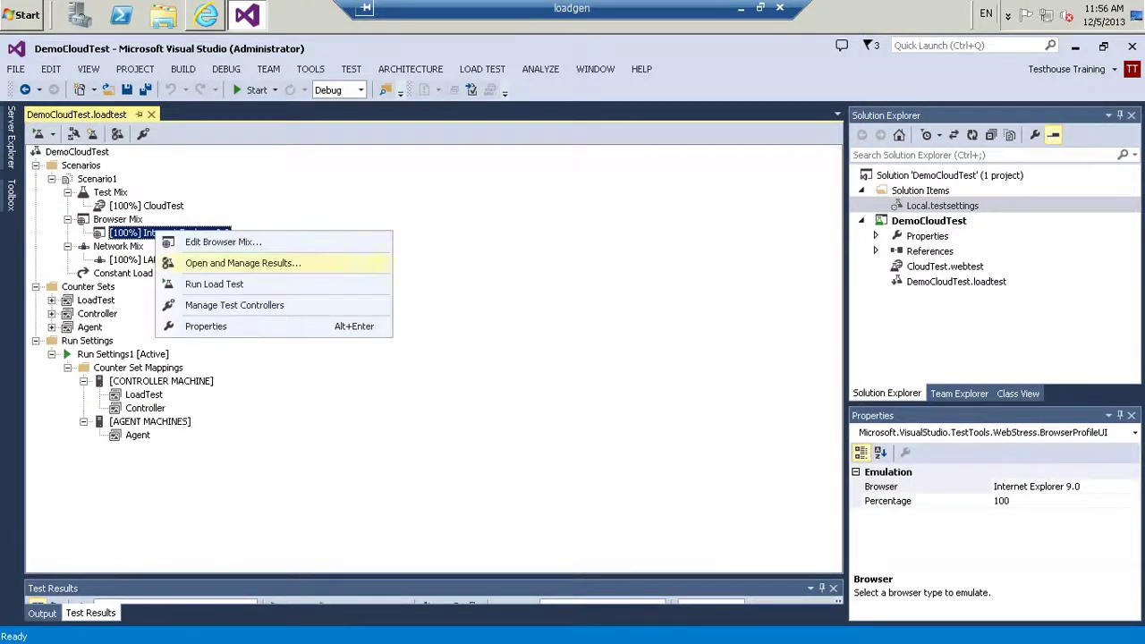
click(243, 263)
click(358, 293)
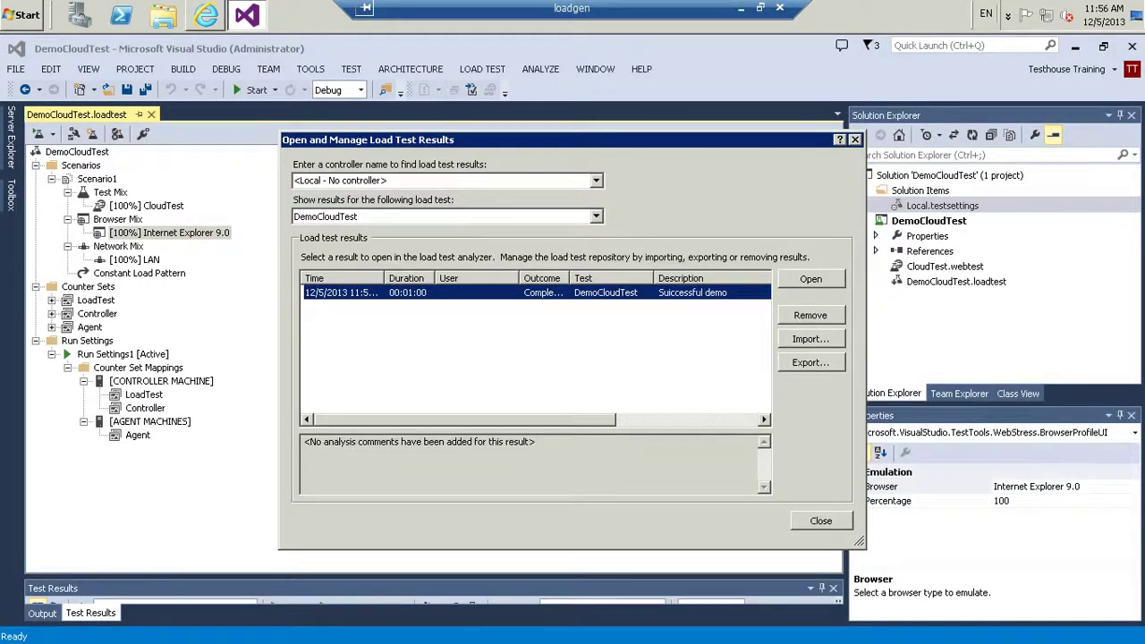
key(Return)
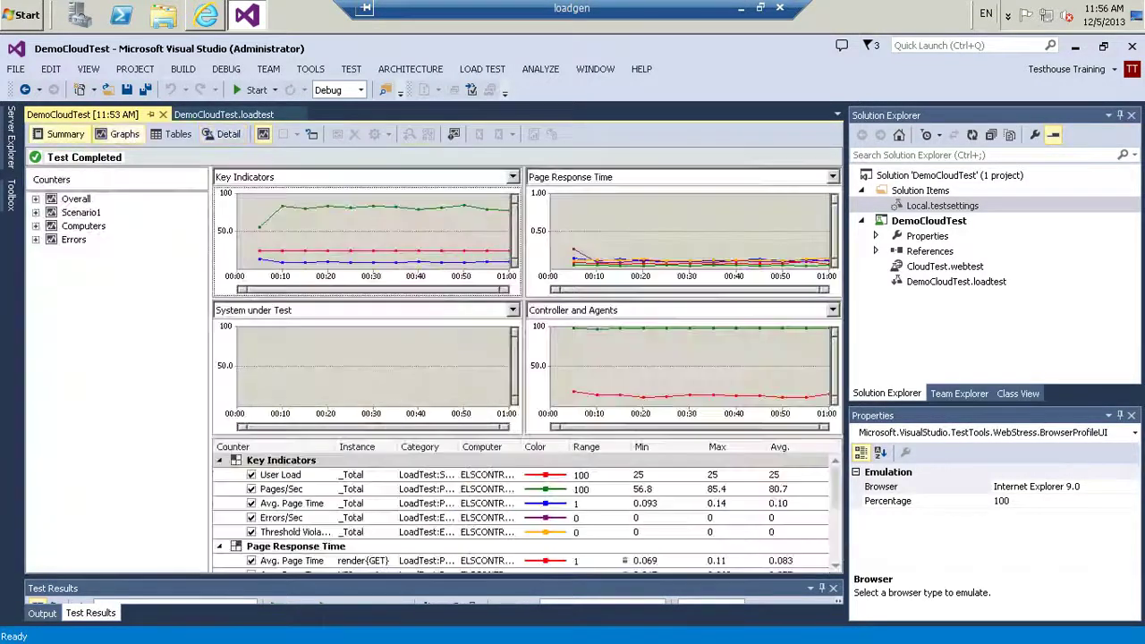
click(163, 115)
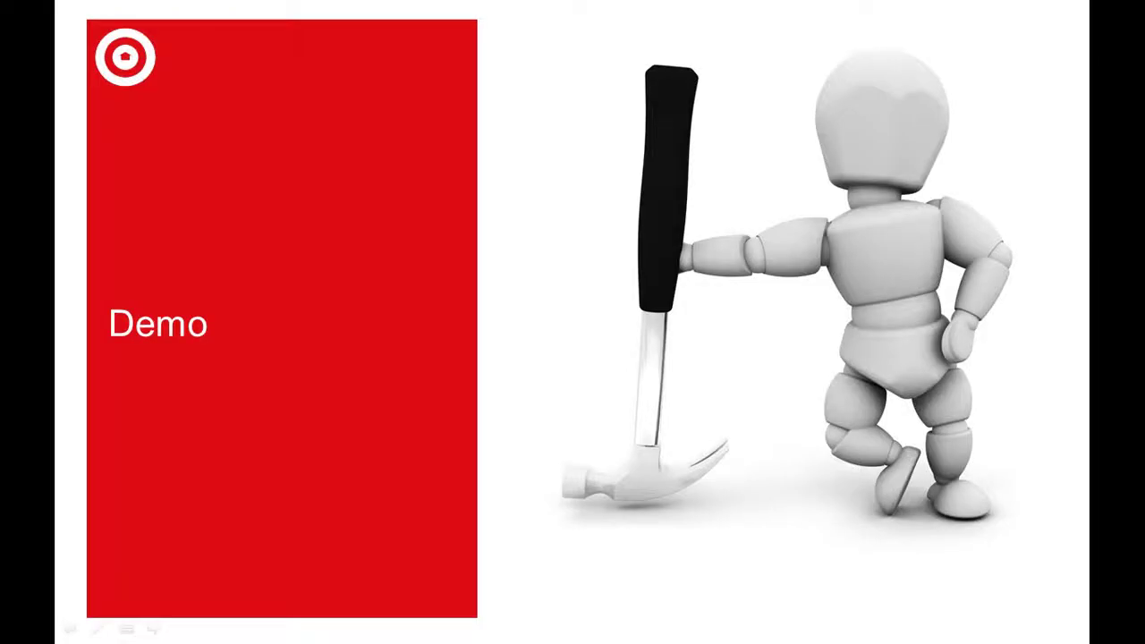
Advance the slideshow to the Useful Links slide
key(Right)
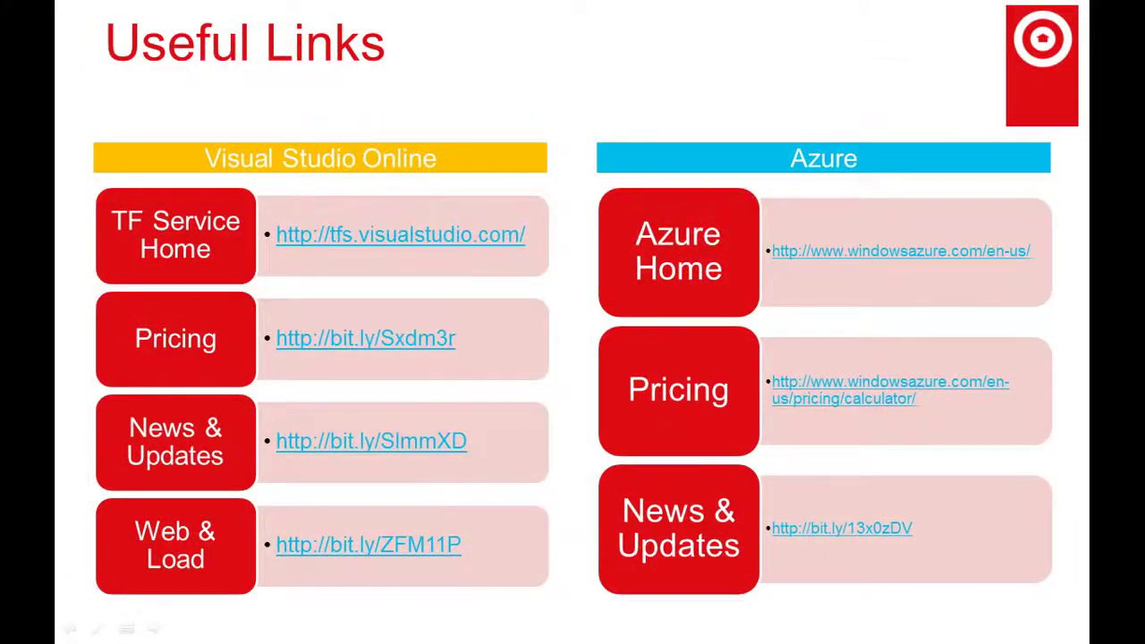